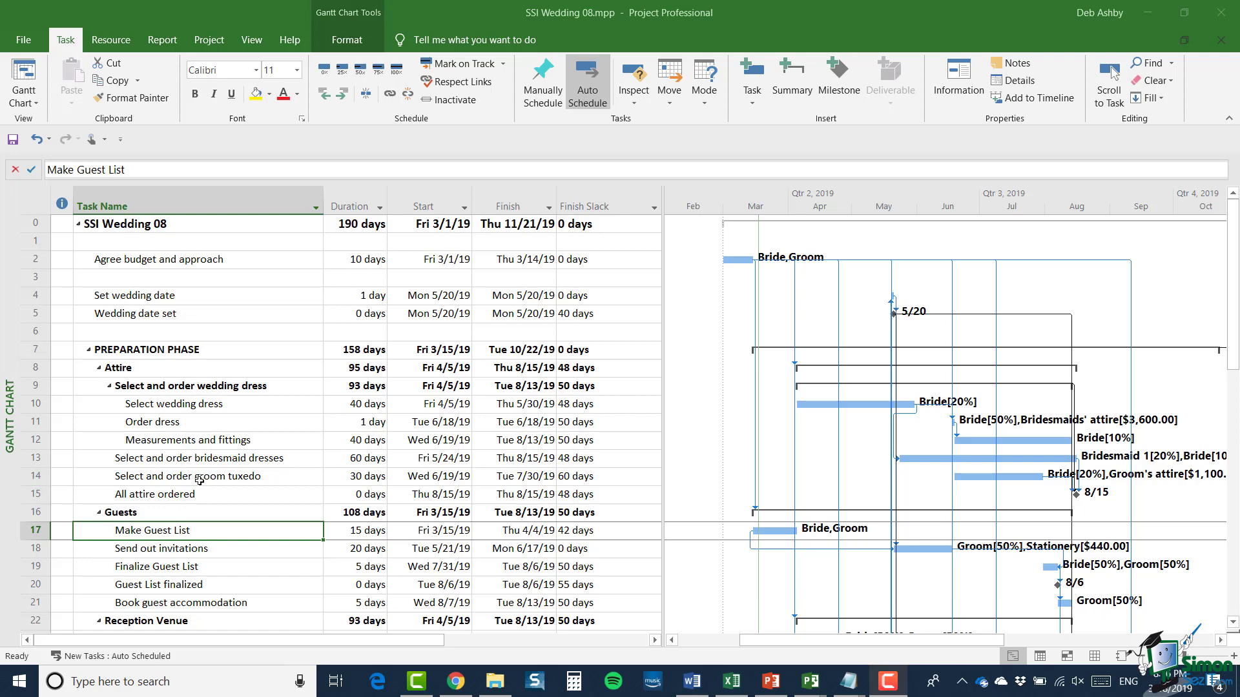
Step: Insert a task named "Select and order best man tuxedo" directly above the "All attire ordered" milestone
click(39, 494)
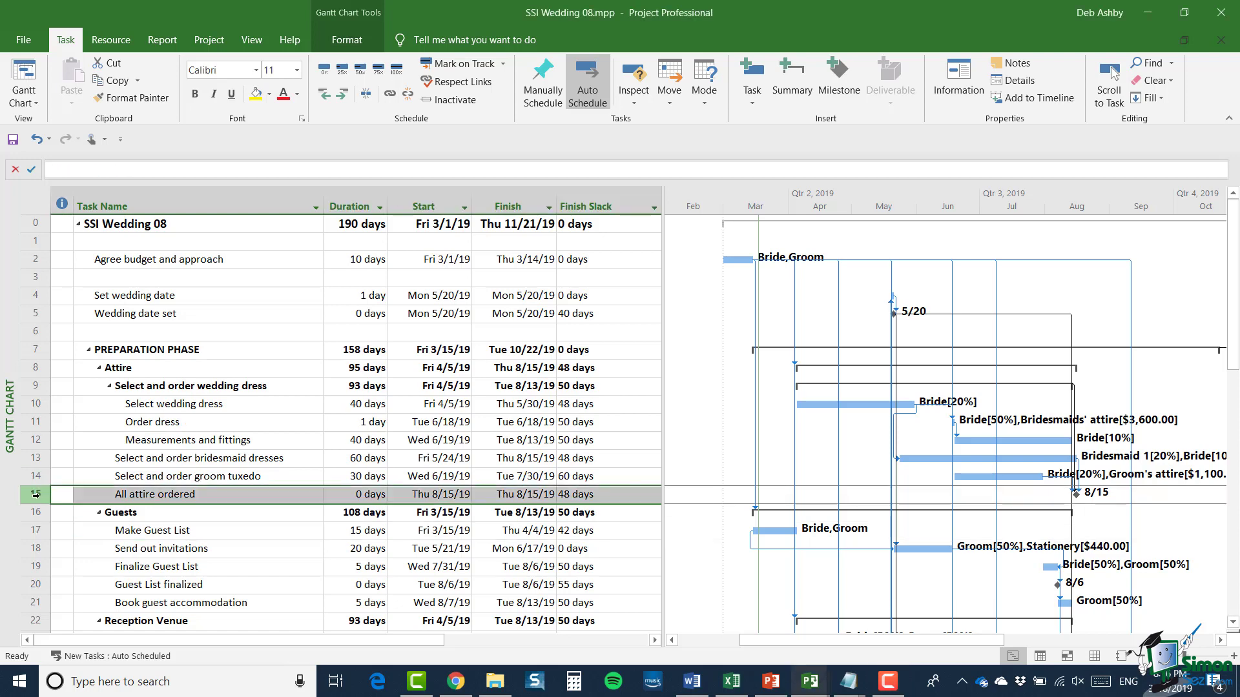
right_click(40, 497)
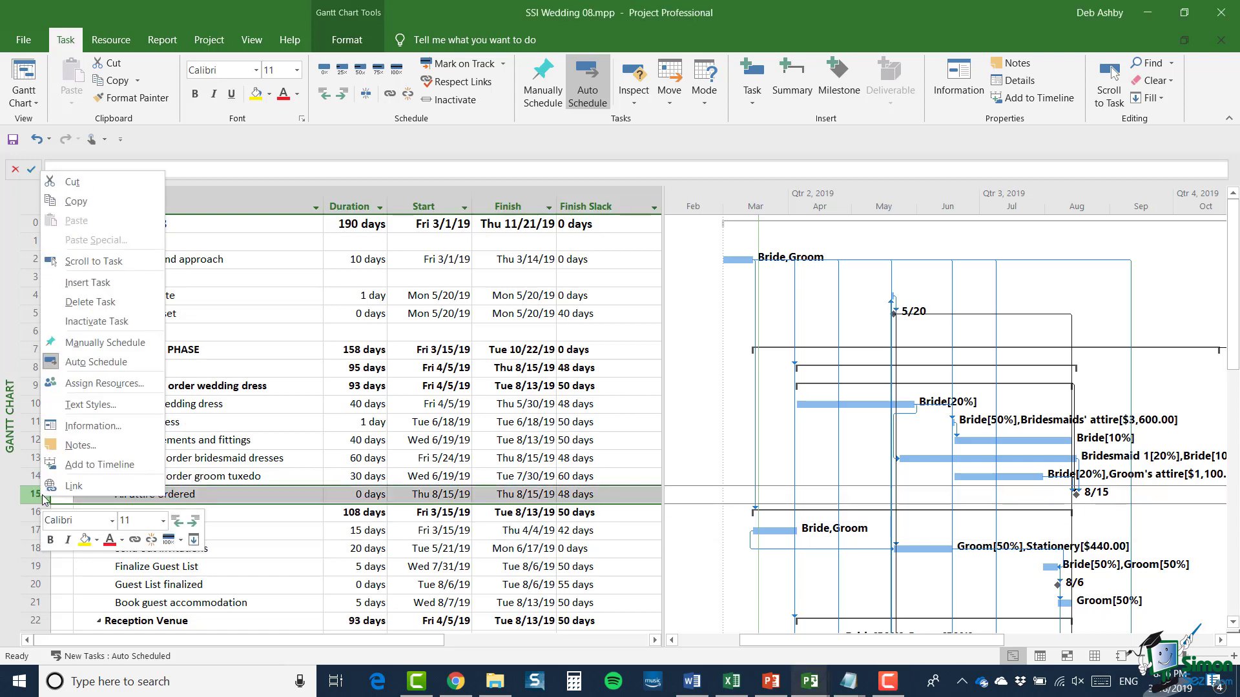
click(107, 288)
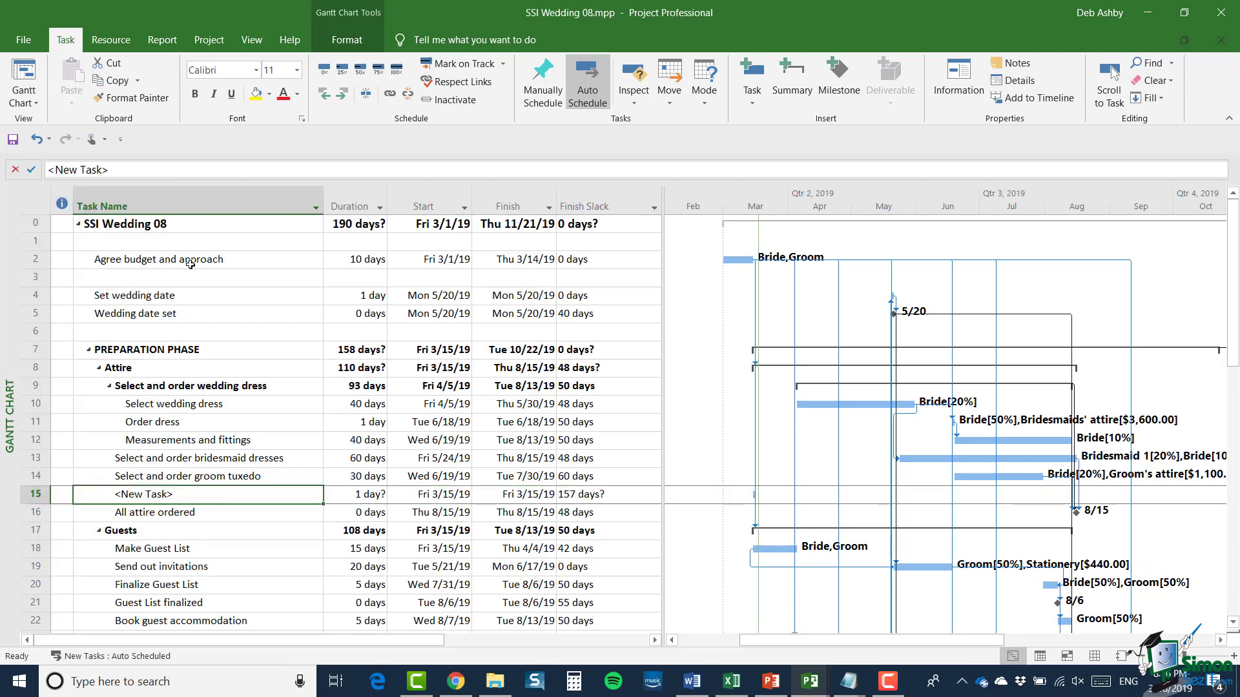
drag(107, 169, 45, 161)
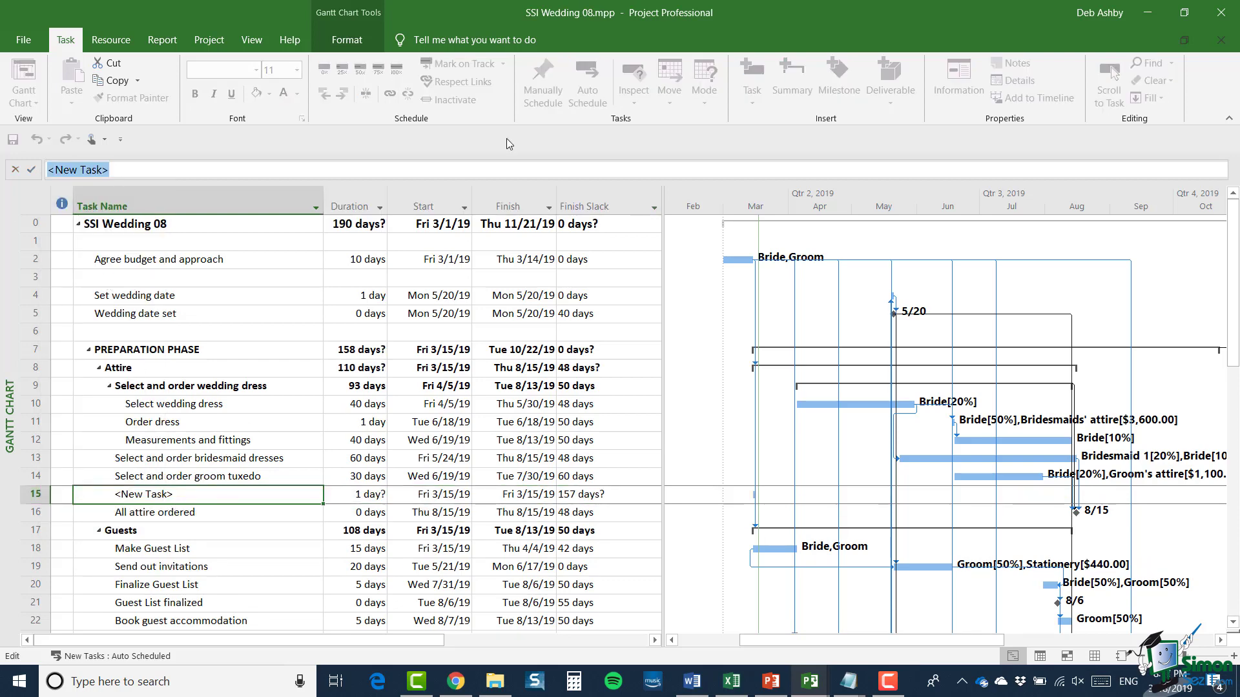
text(Select and)
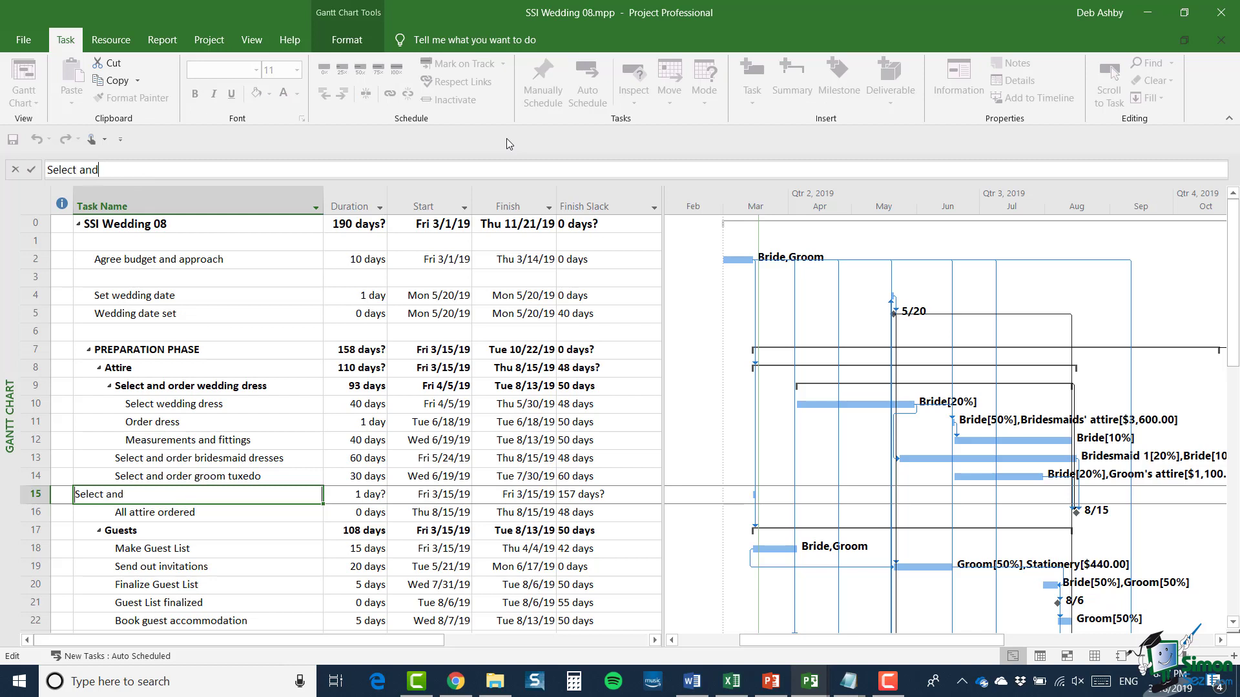
text( order best man tuxed)
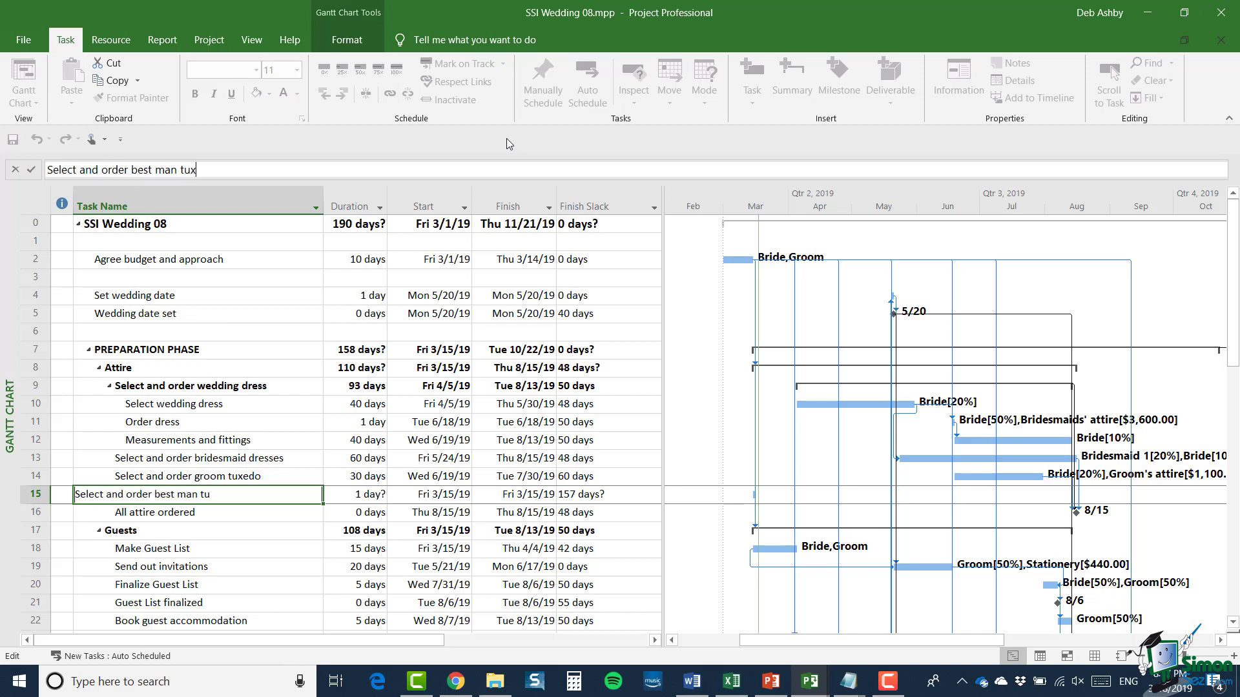
text(o)
key(Return)
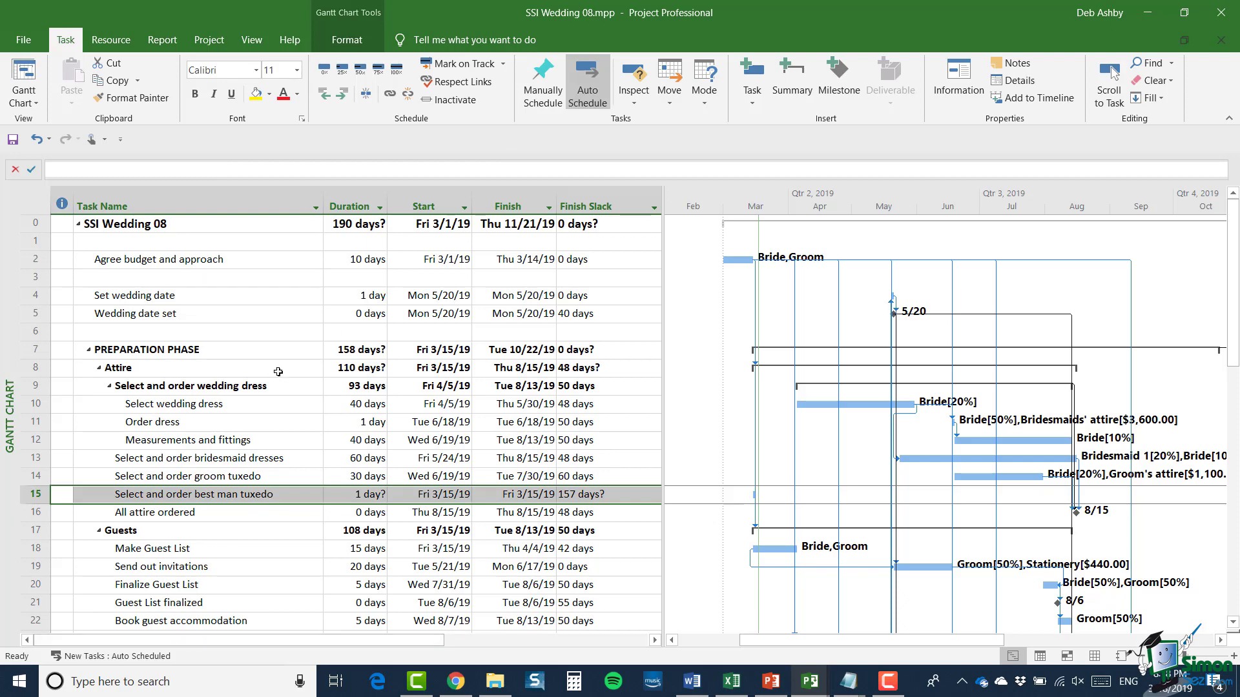
Step: Apply the Baseline table to the task list and inspect the best man tuxedo task's baseline values and task information
click(251, 43)
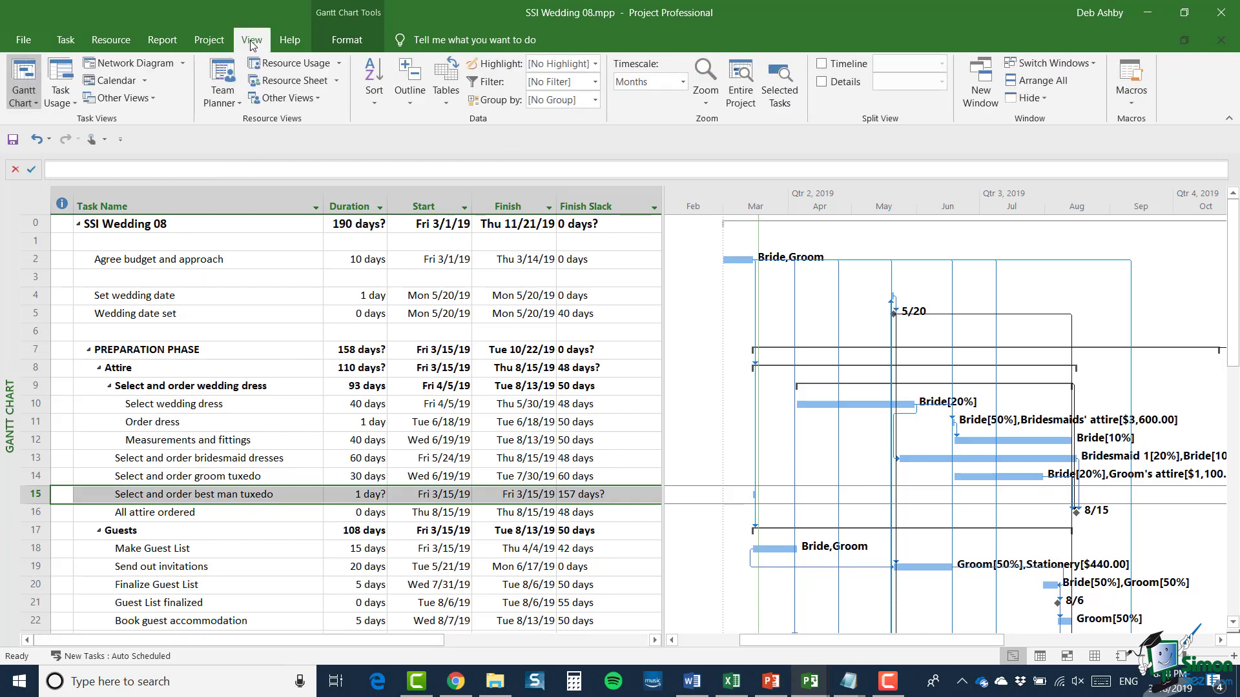
click(450, 101)
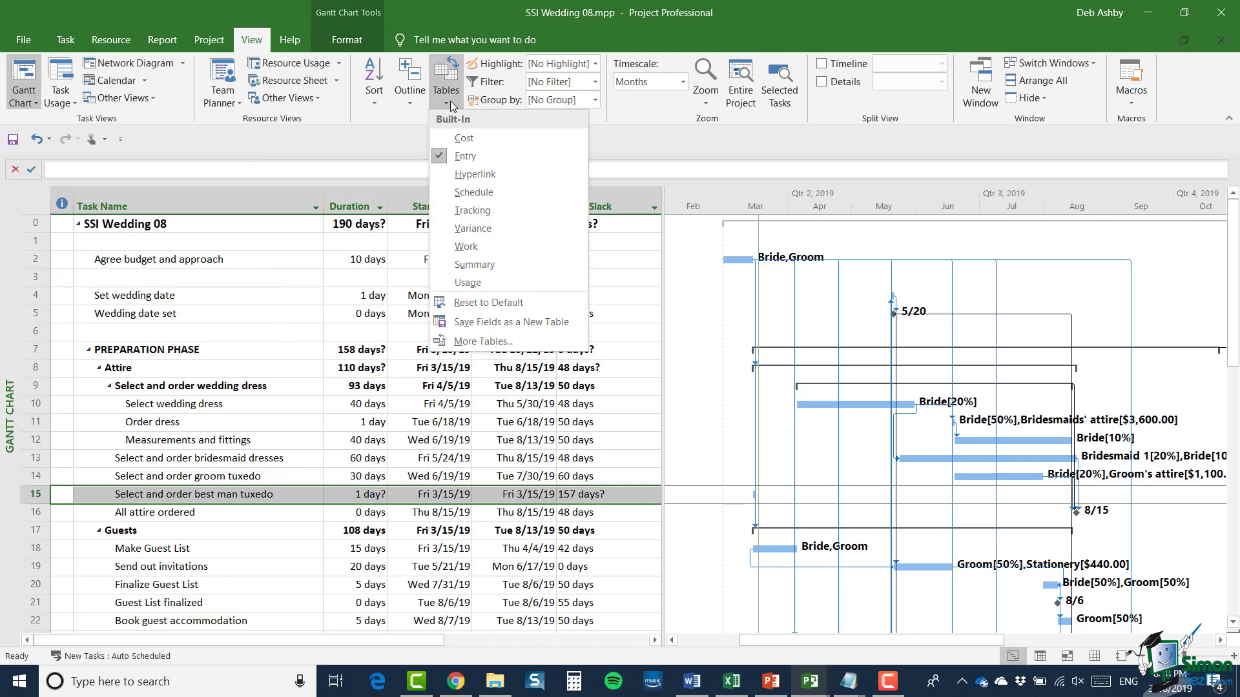
click(481, 341)
click(220, 111)
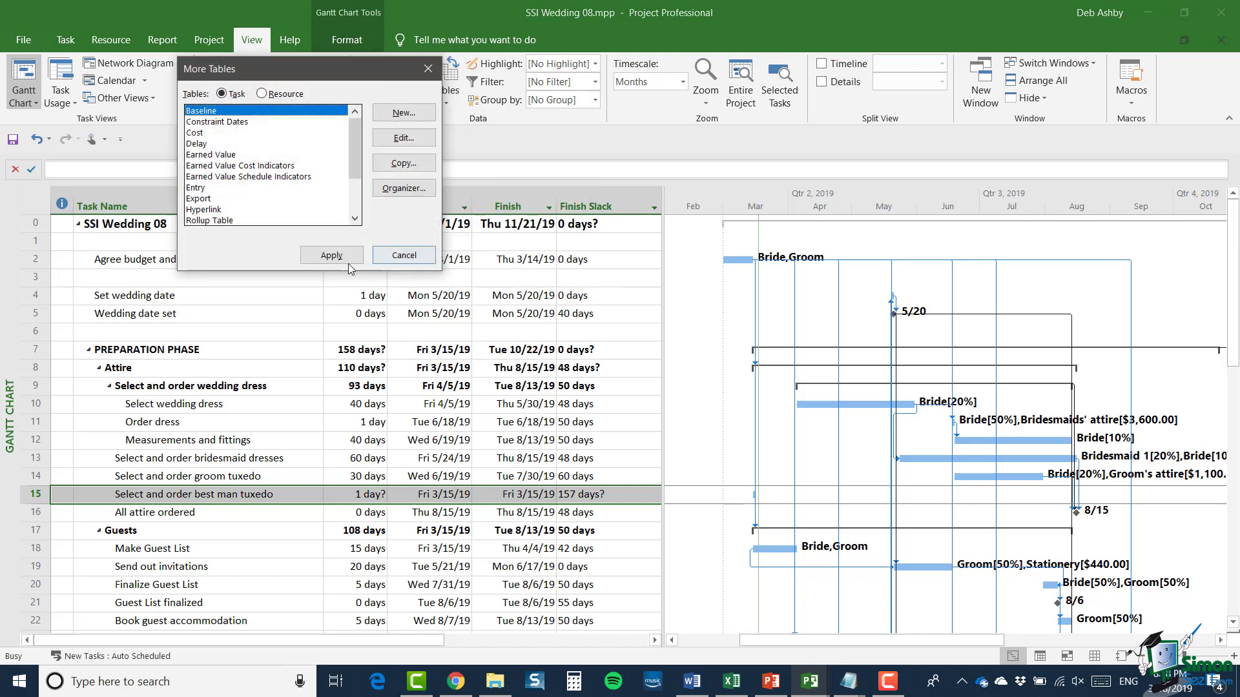
click(331, 256)
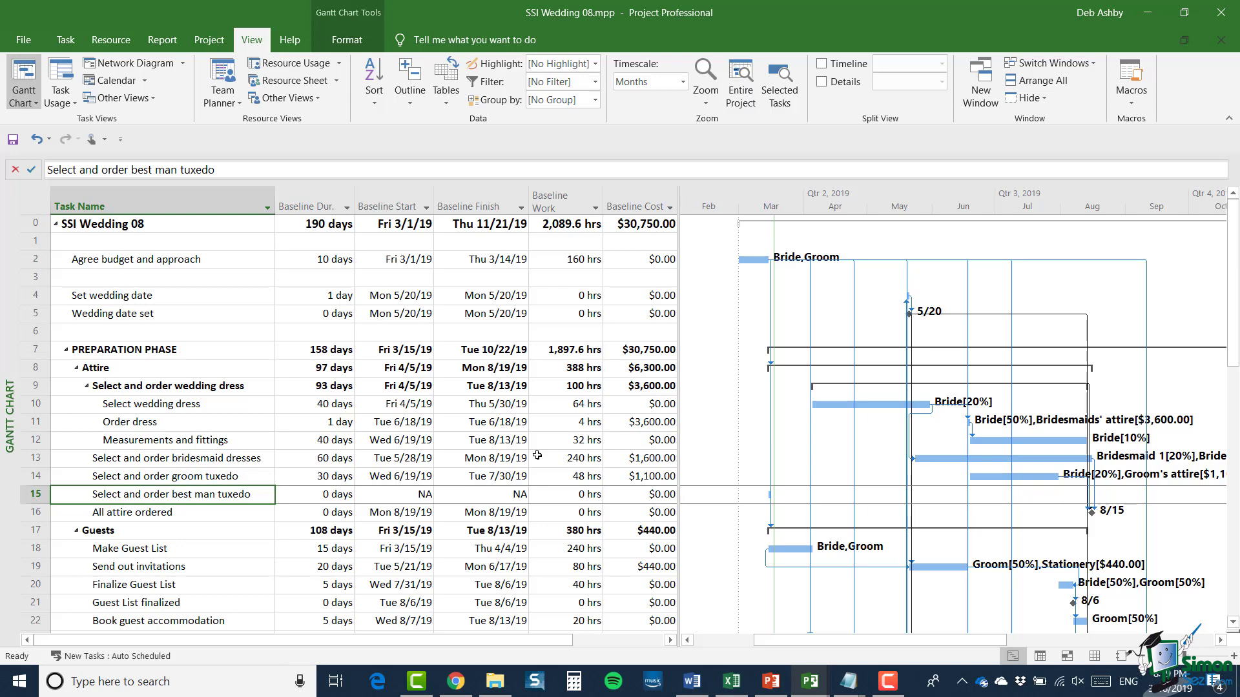
double_click(197, 499)
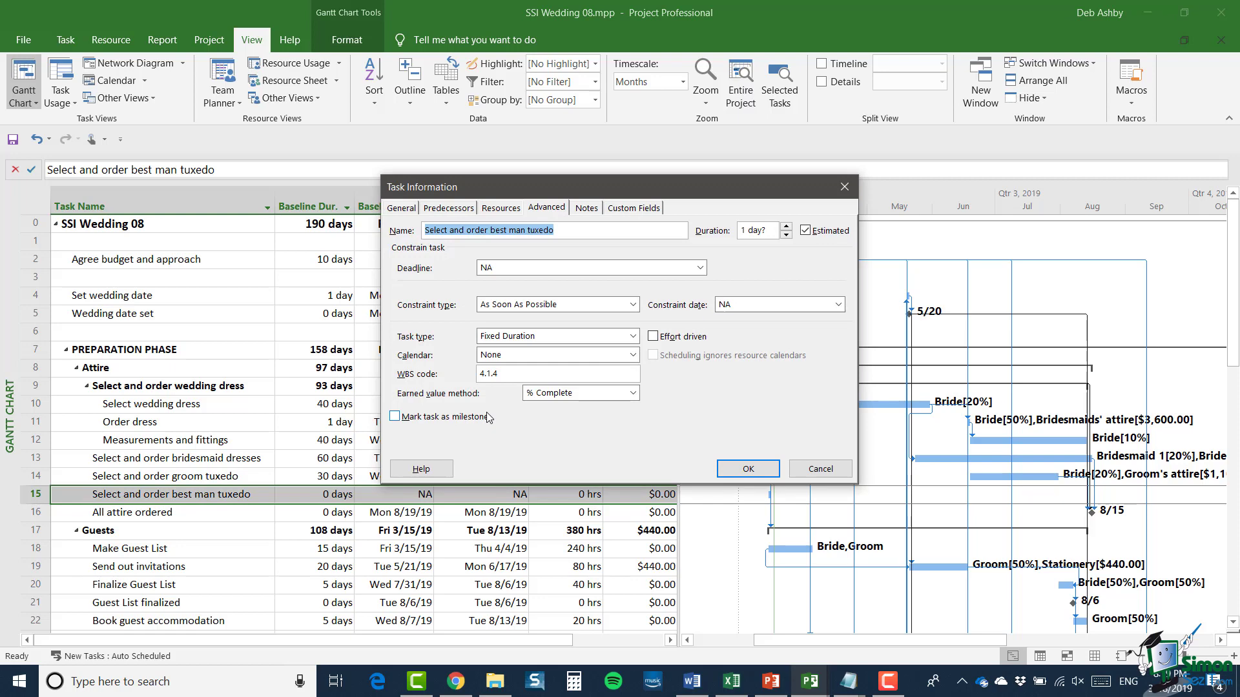
click(831, 471)
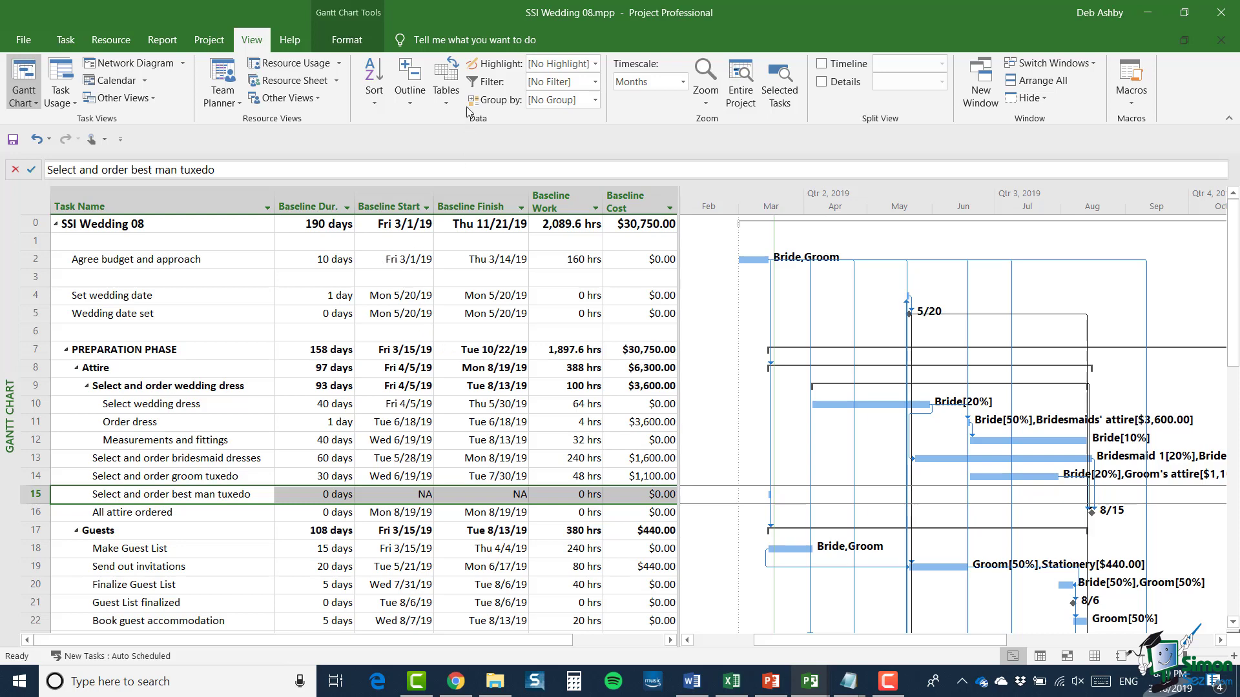
Step: Restore the Entry table and set the duration of the best man tuxedo task to 20 days
click(444, 97)
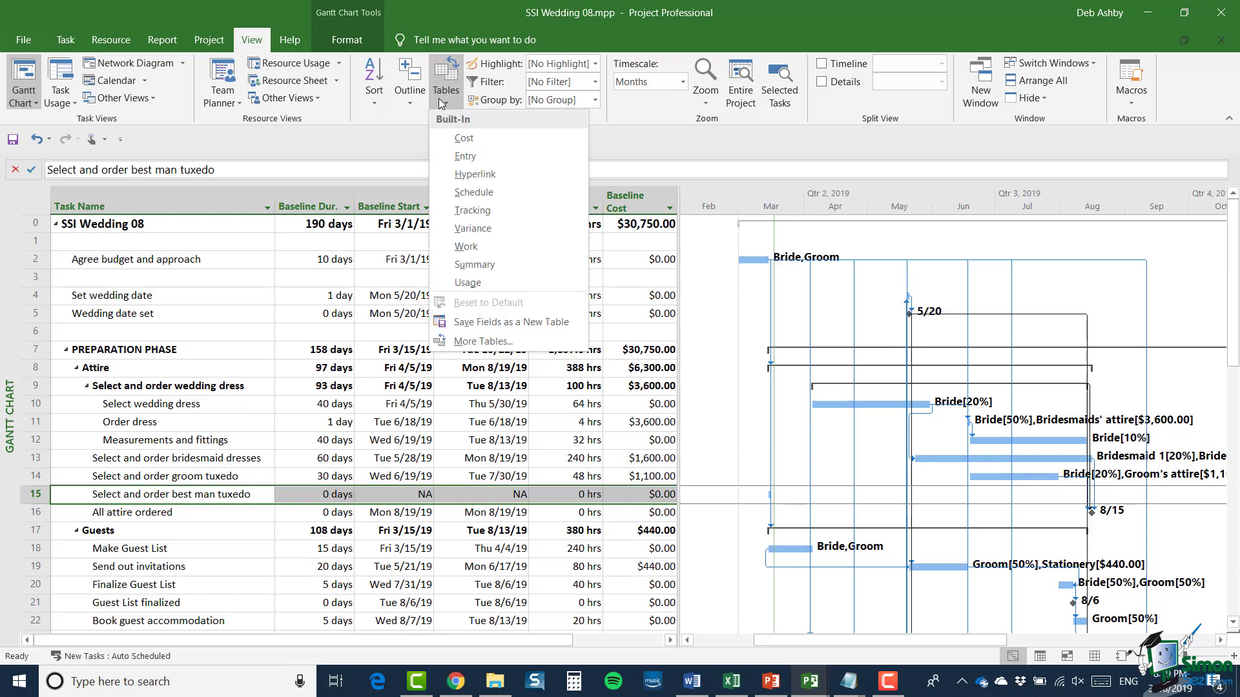
click(460, 156)
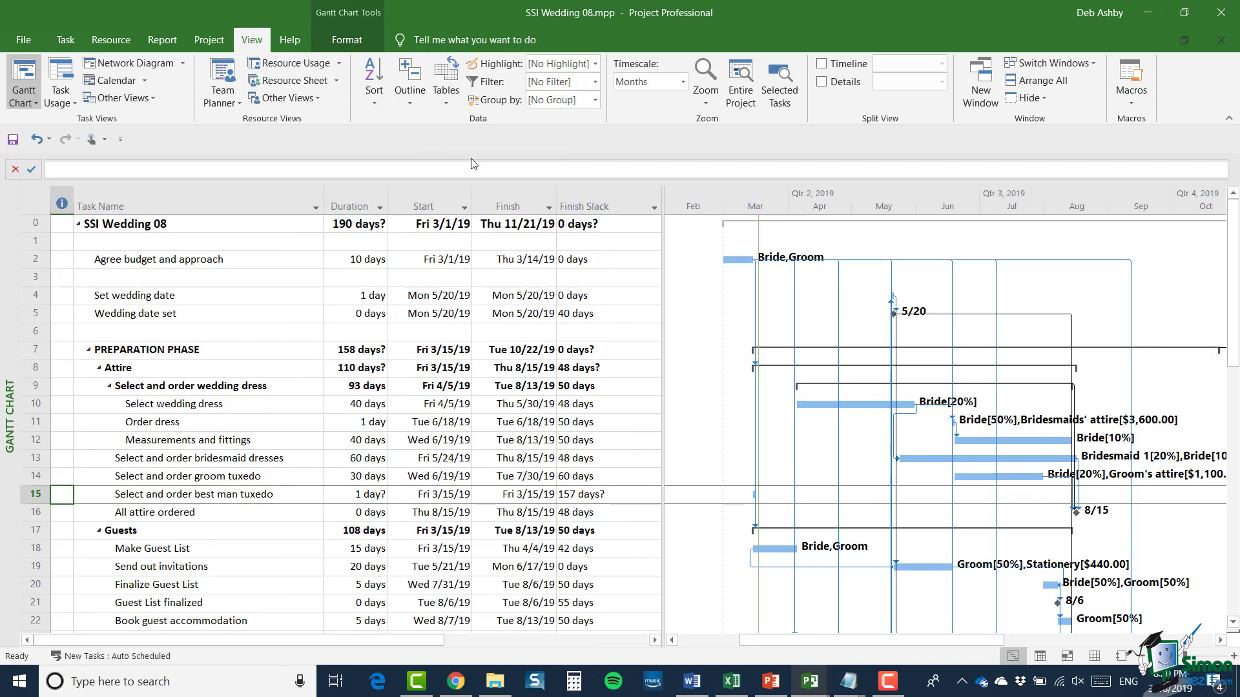
click(351, 495)
text(20)
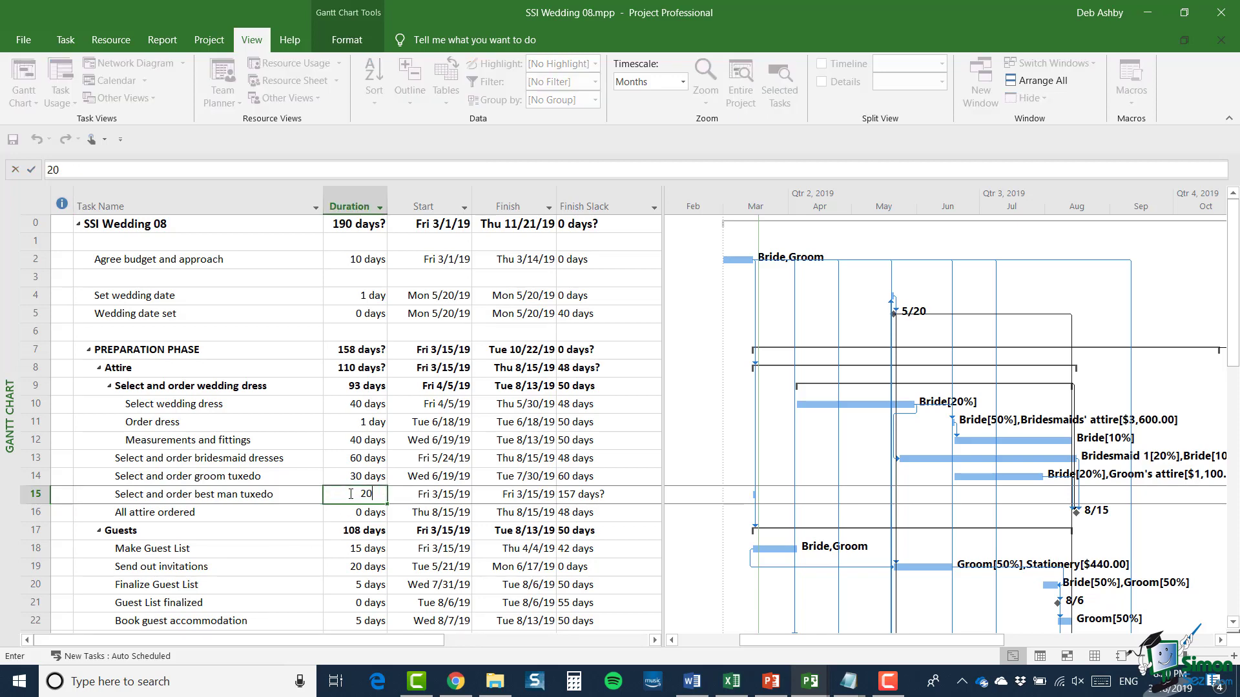
key(Return)
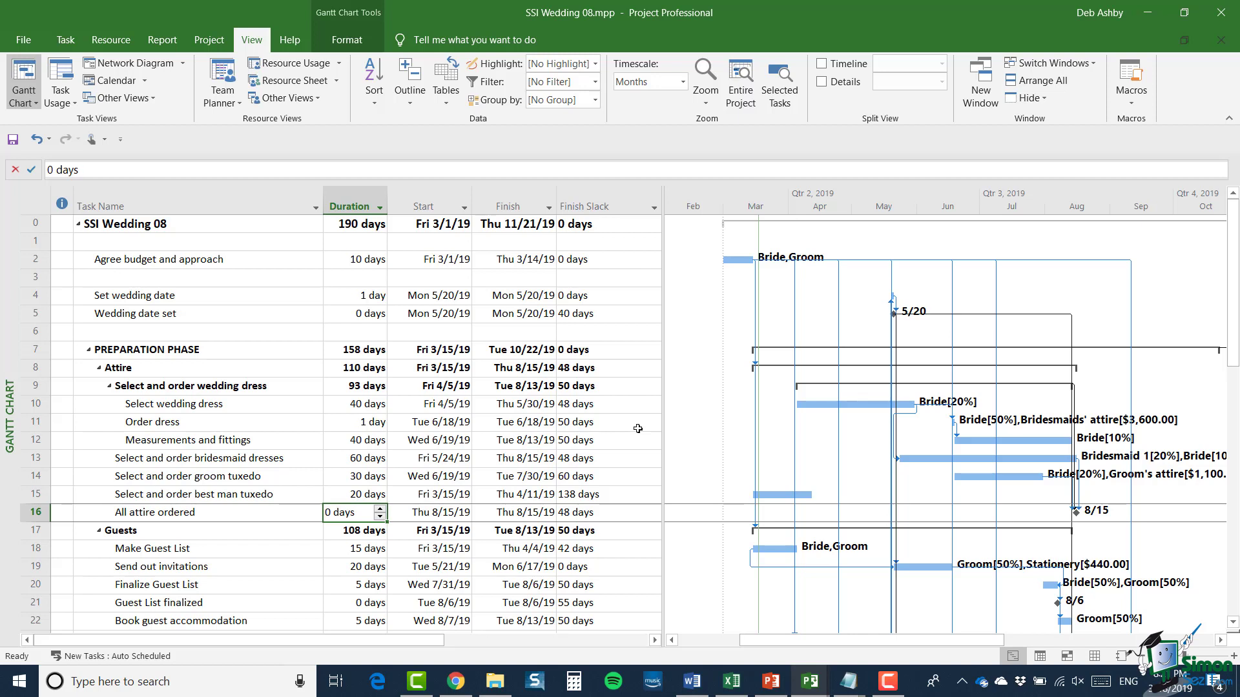
Step: In the Resource Sheet, insert a resource named "Best Mans attire" directly above Honeymoon cost
click(1095, 656)
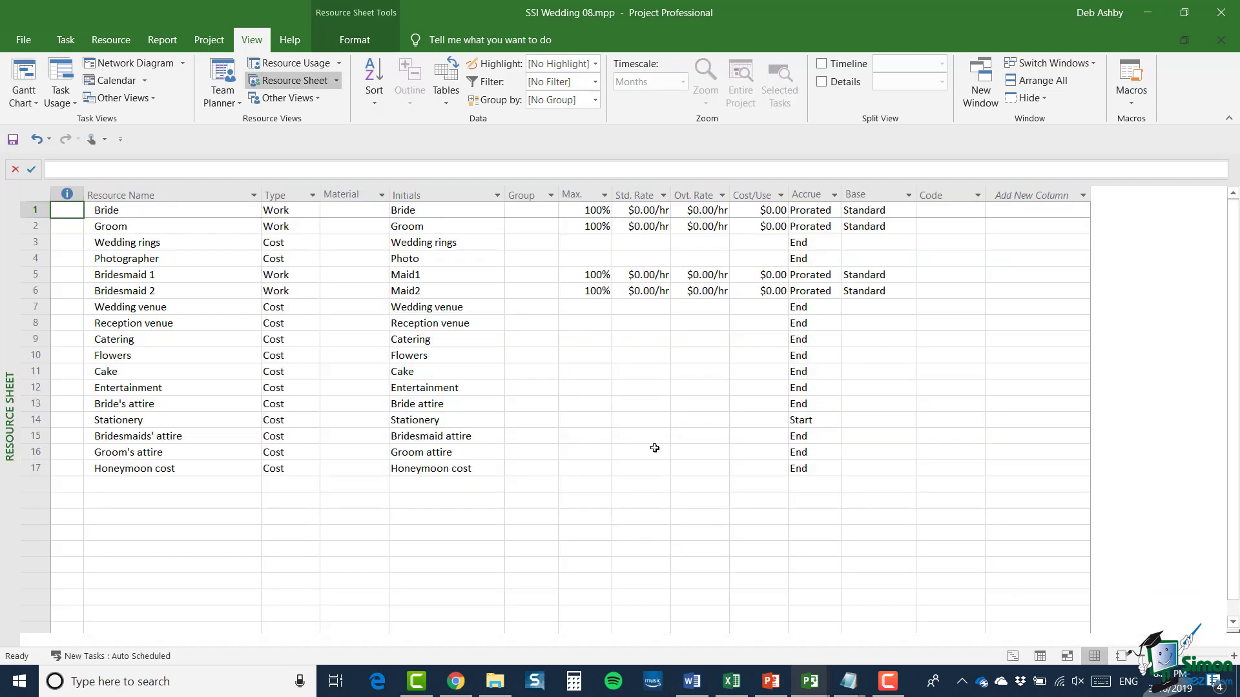
click(30, 471)
right_click(29, 470)
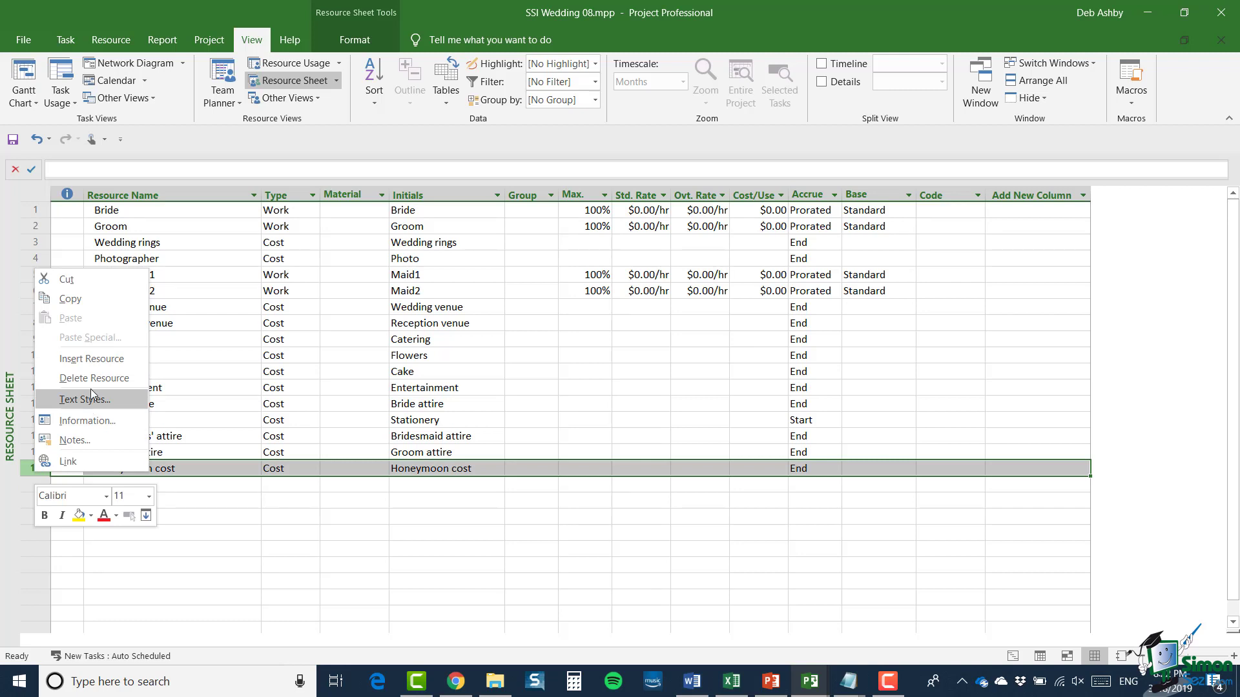
click(92, 359)
click(162, 469)
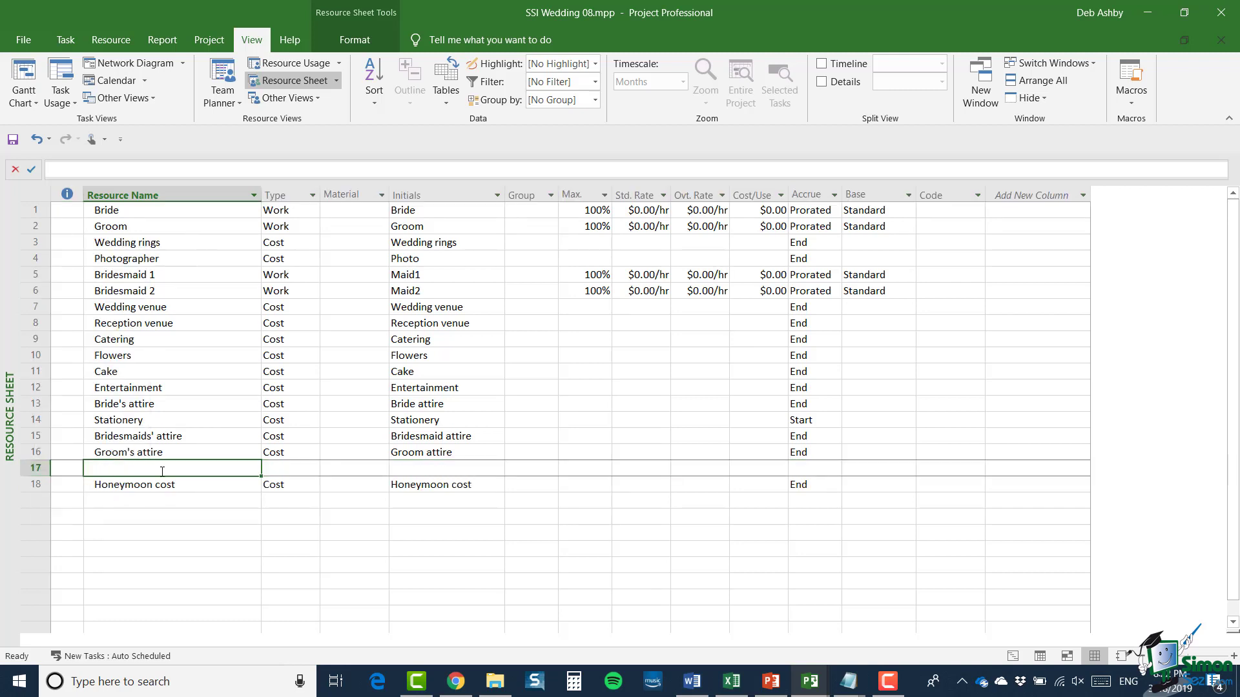
text(Best man)
key(BackSpace)
key(BackSpace)
key(BackSpace)
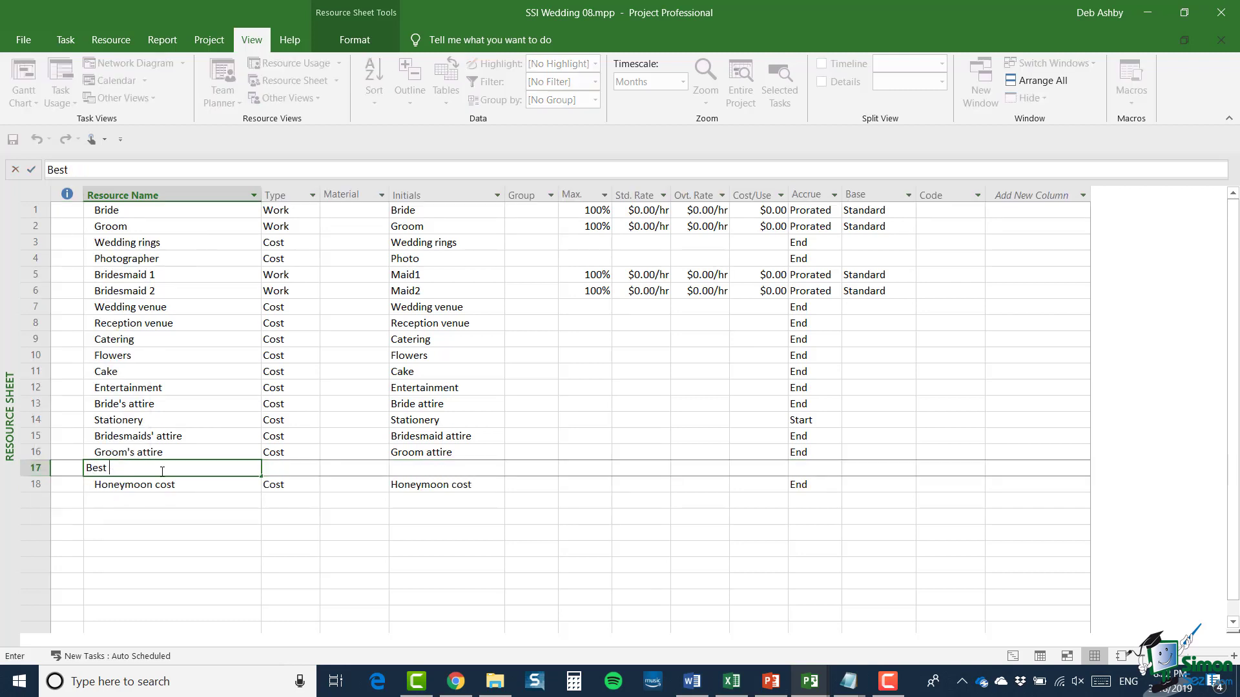
text(Mans attire)
key(Tab)
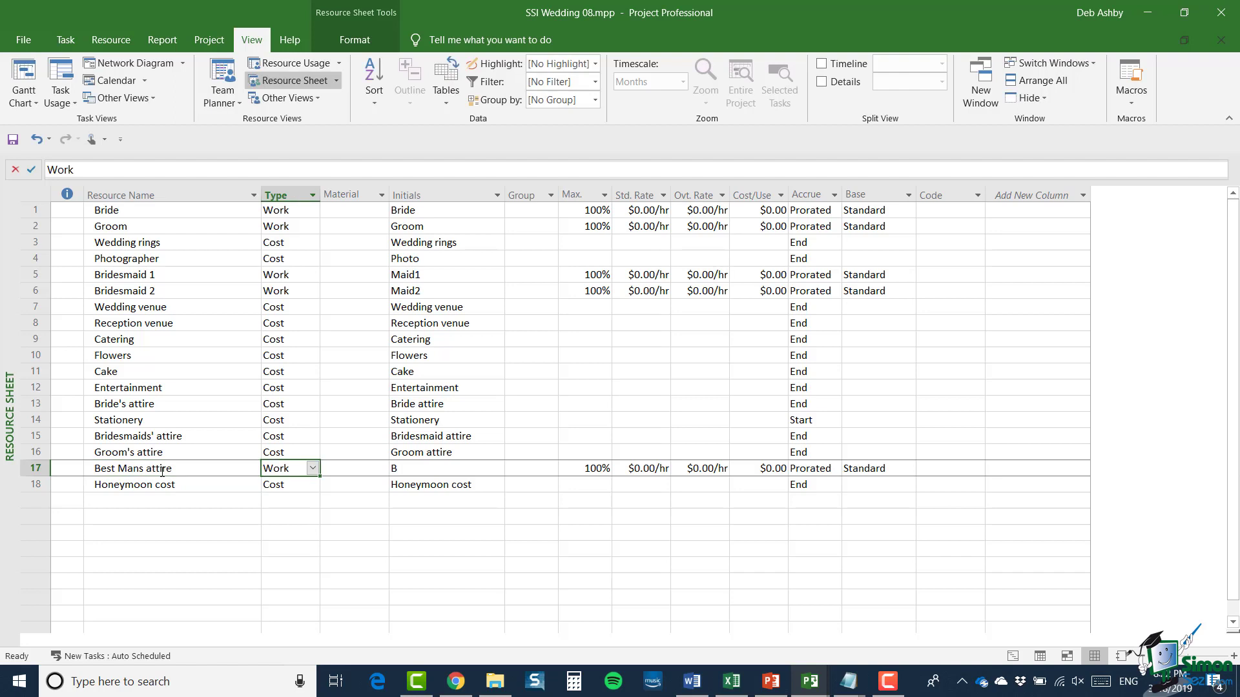
Step: Set the Best Mans attire resource's type to Cost and its accrual to End
click(313, 468)
click(282, 507)
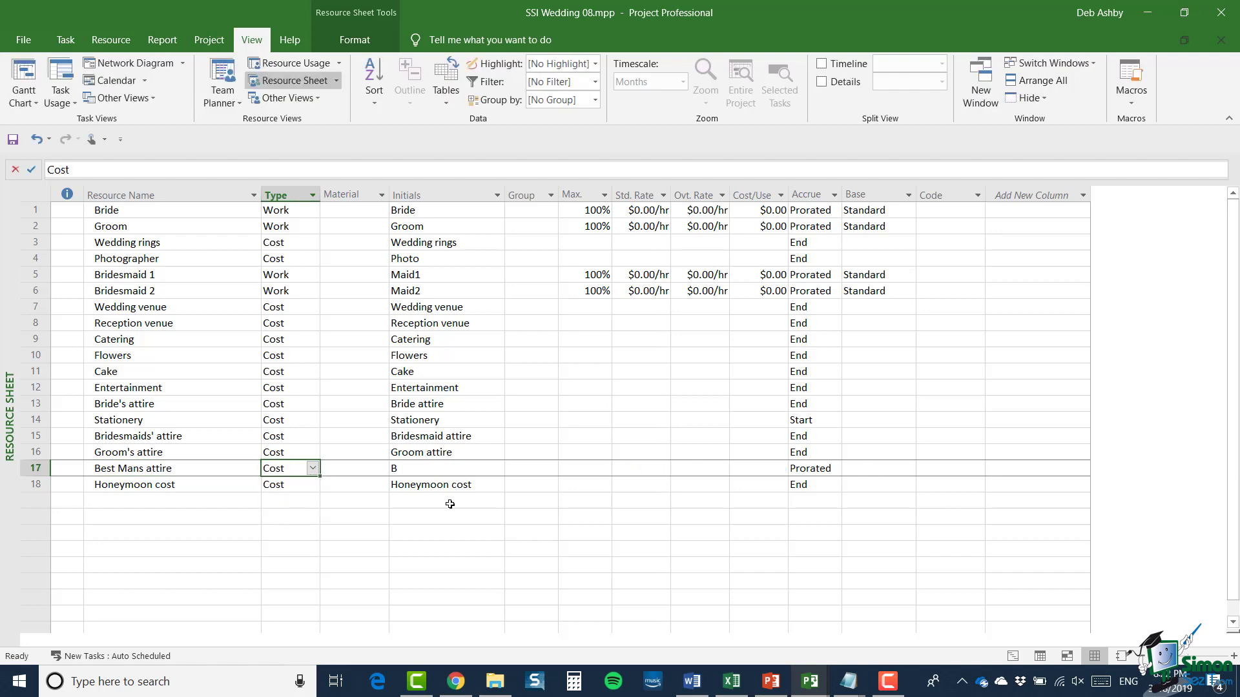
click(819, 472)
click(835, 469)
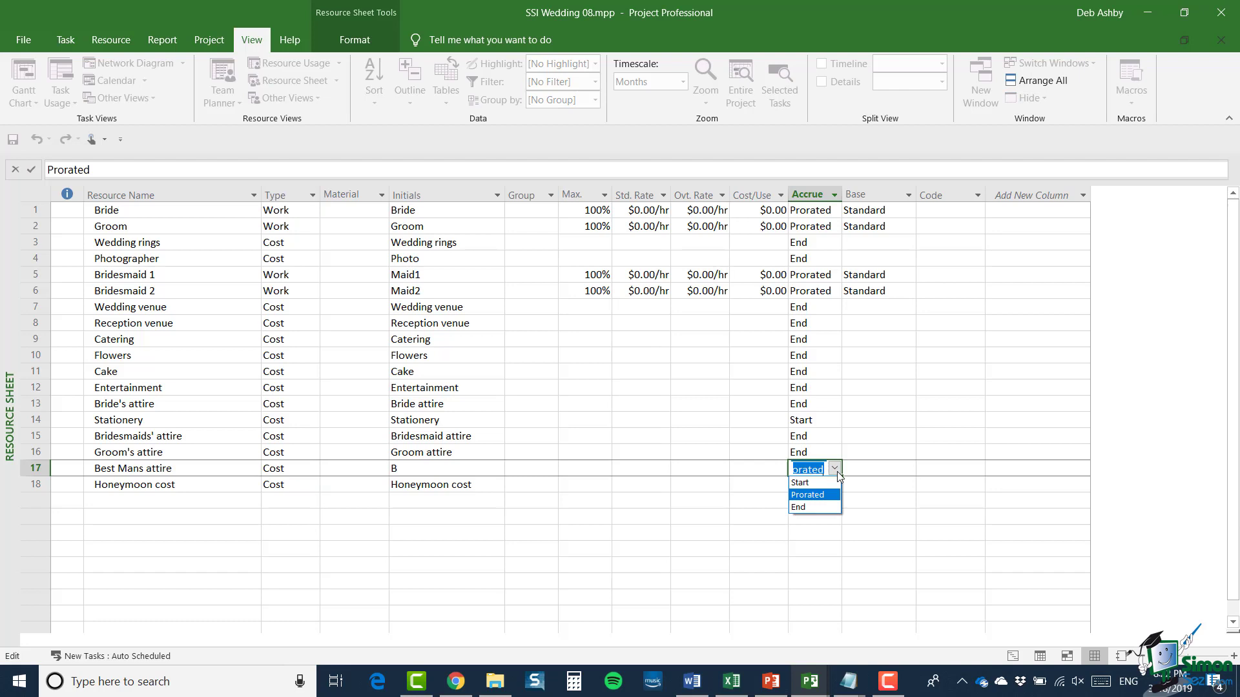
click(808, 508)
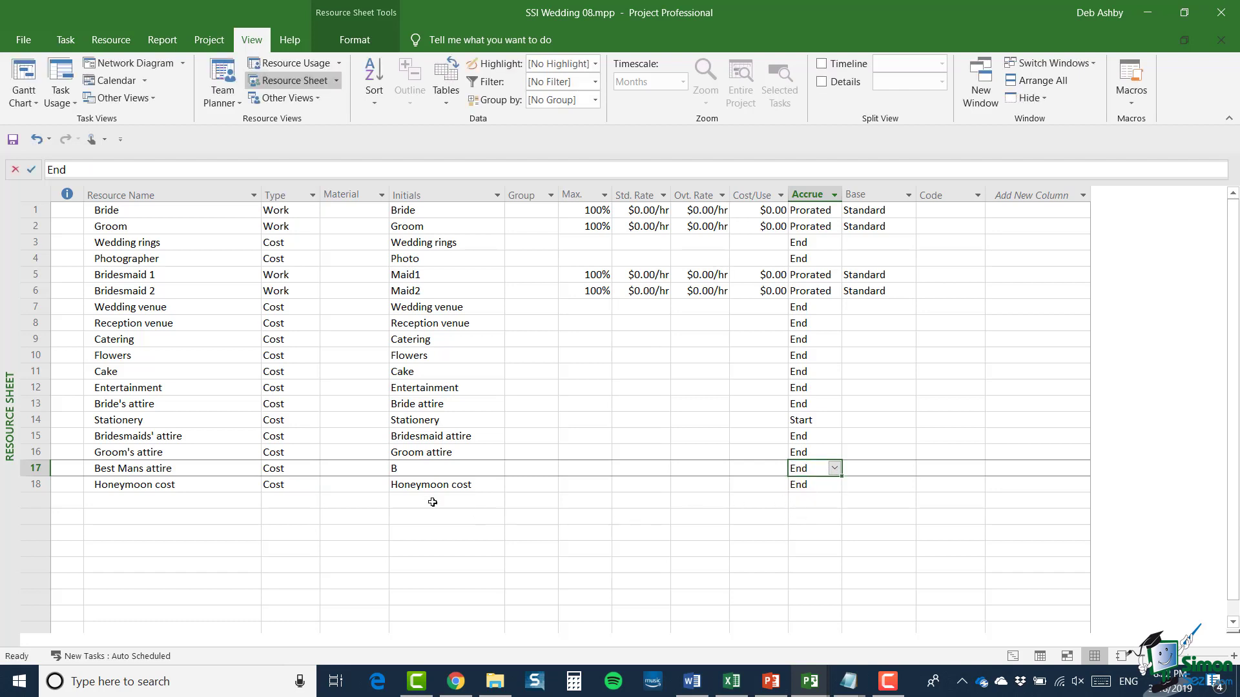
Step: Change the initials of the Best Mans attire resource to "Best Man"
click(412, 469)
click(413, 469)
text(e)
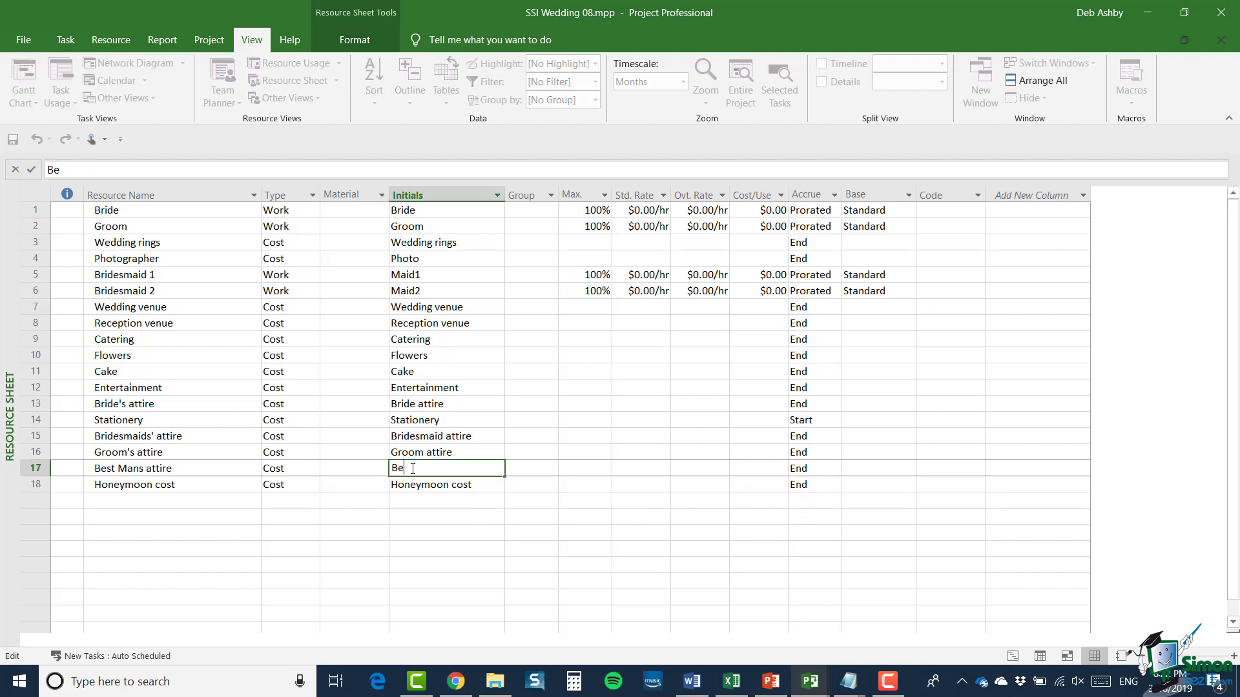
text(st Man)
click(471, 542)
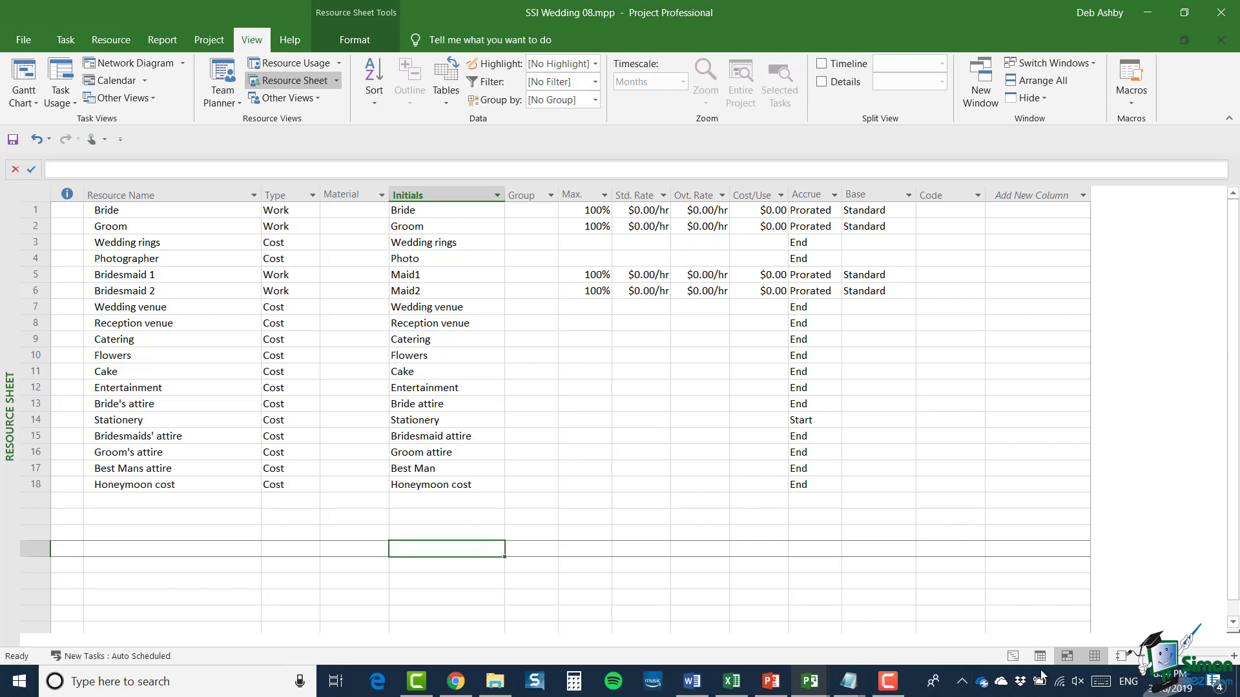
Step: Return to the Gantt Chart and assign the Groom to the best man tuxedo task at 10% units
click(1012, 656)
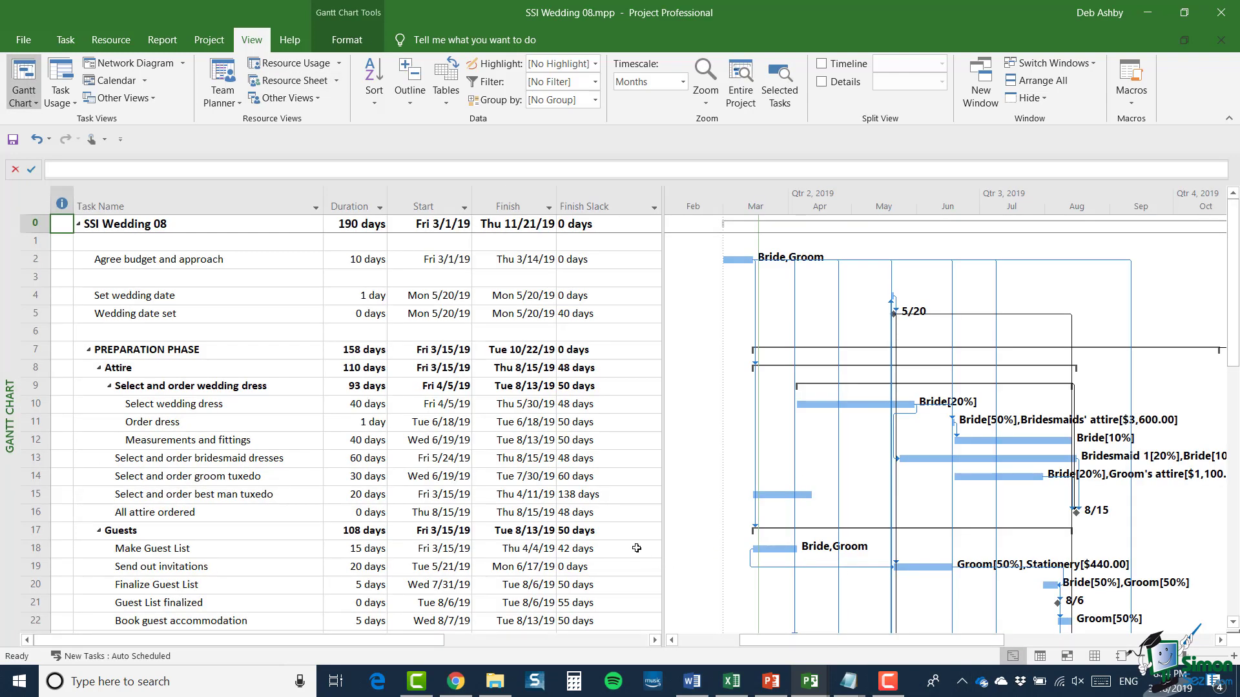
click(35, 495)
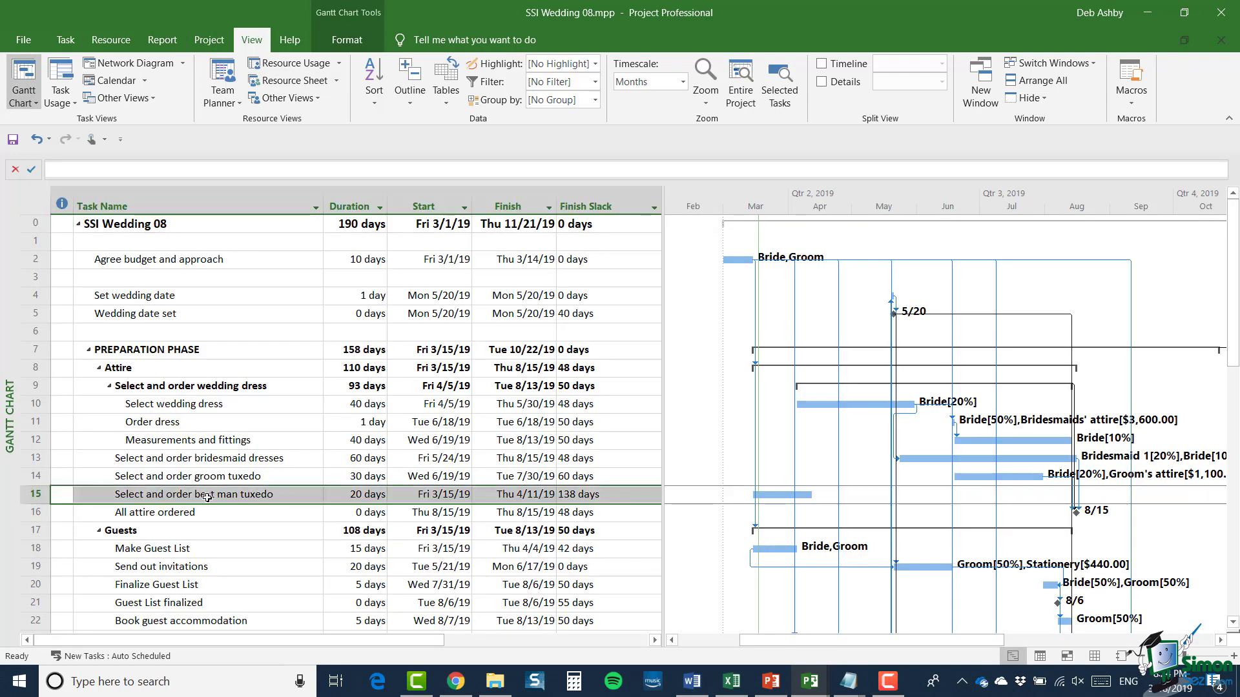
right_click(207, 497)
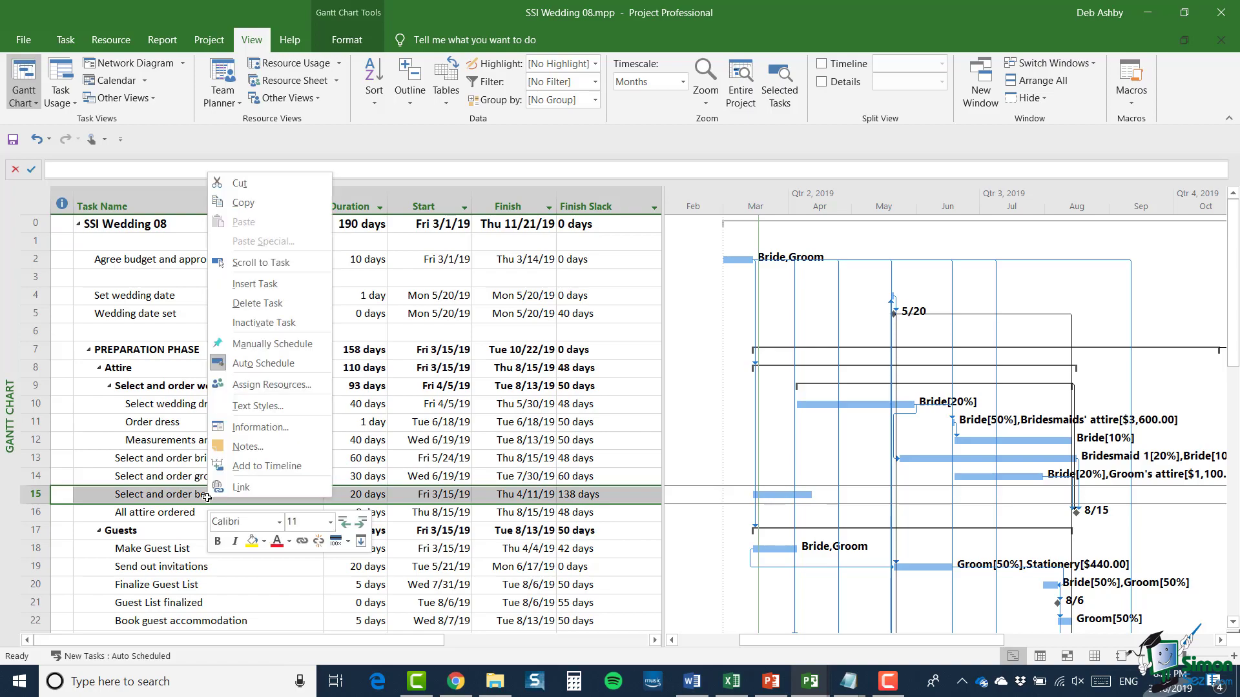
click(271, 385)
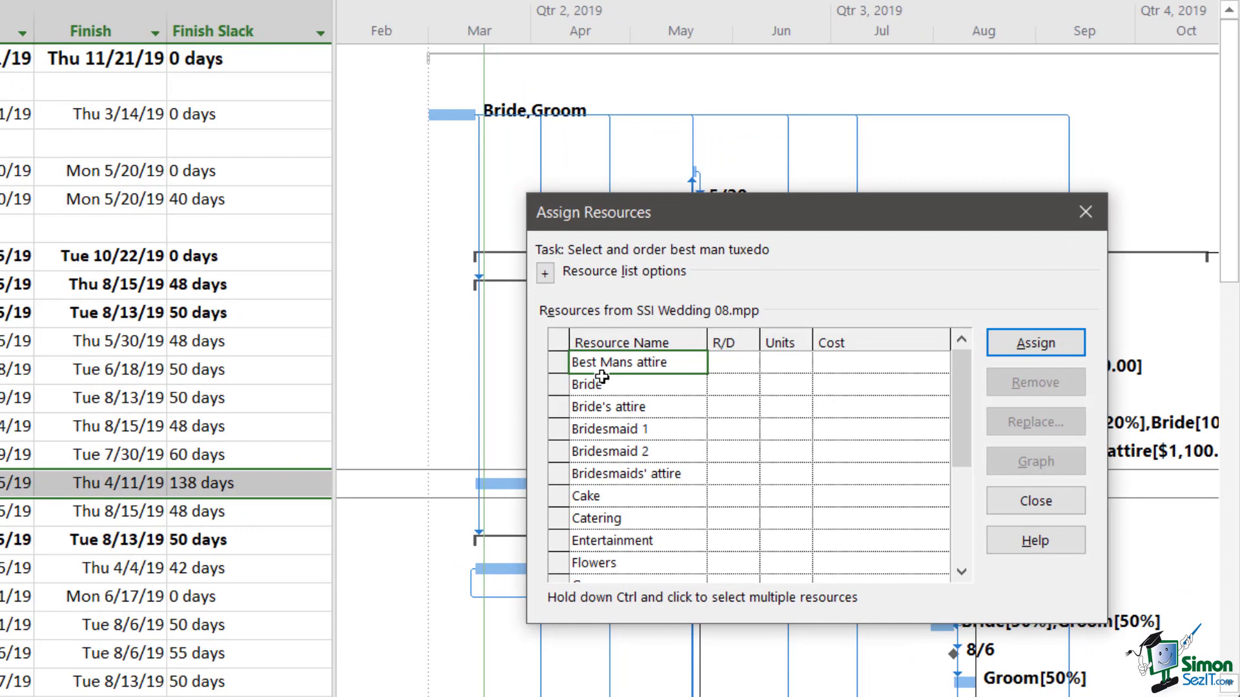
drag(1053, 431, 1053, 474)
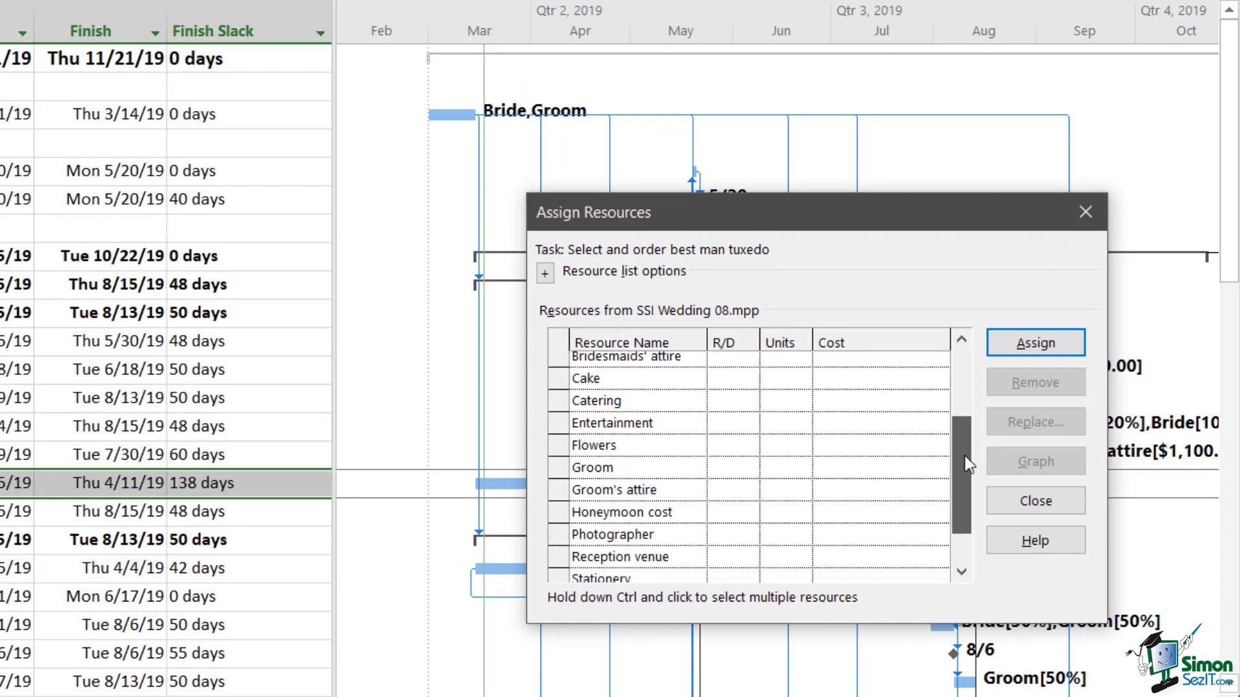
drag(965, 457, 965, 462)
click(592, 451)
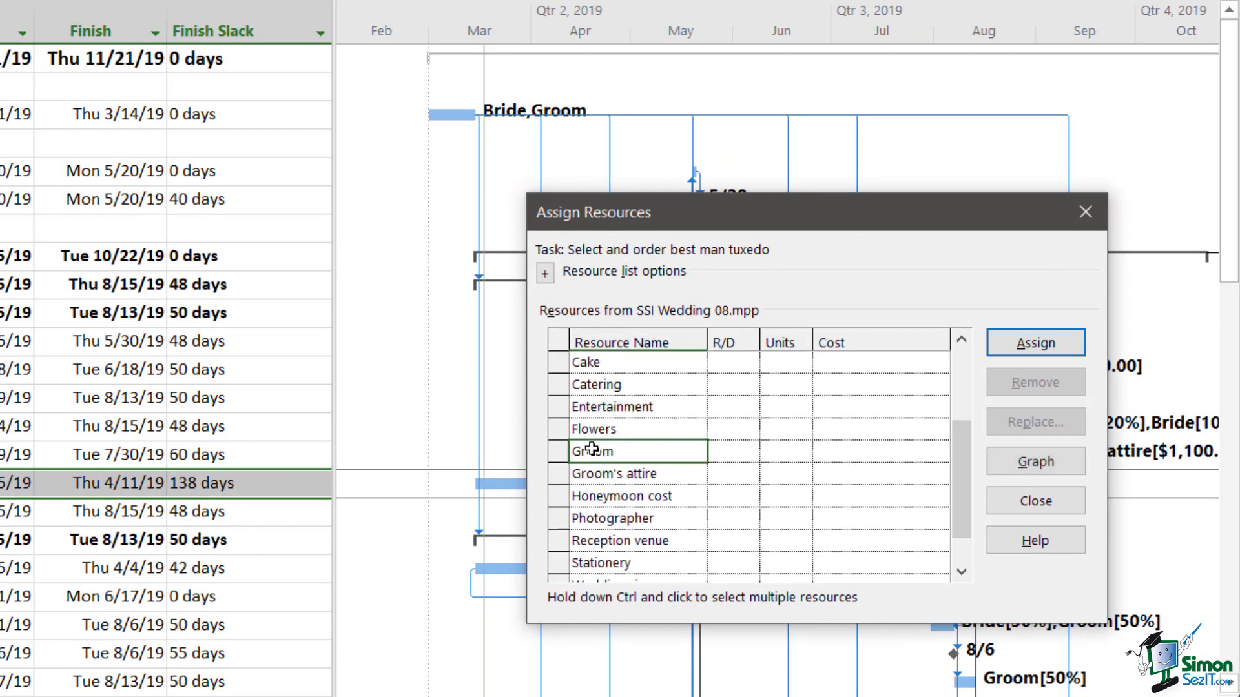
click(781, 451)
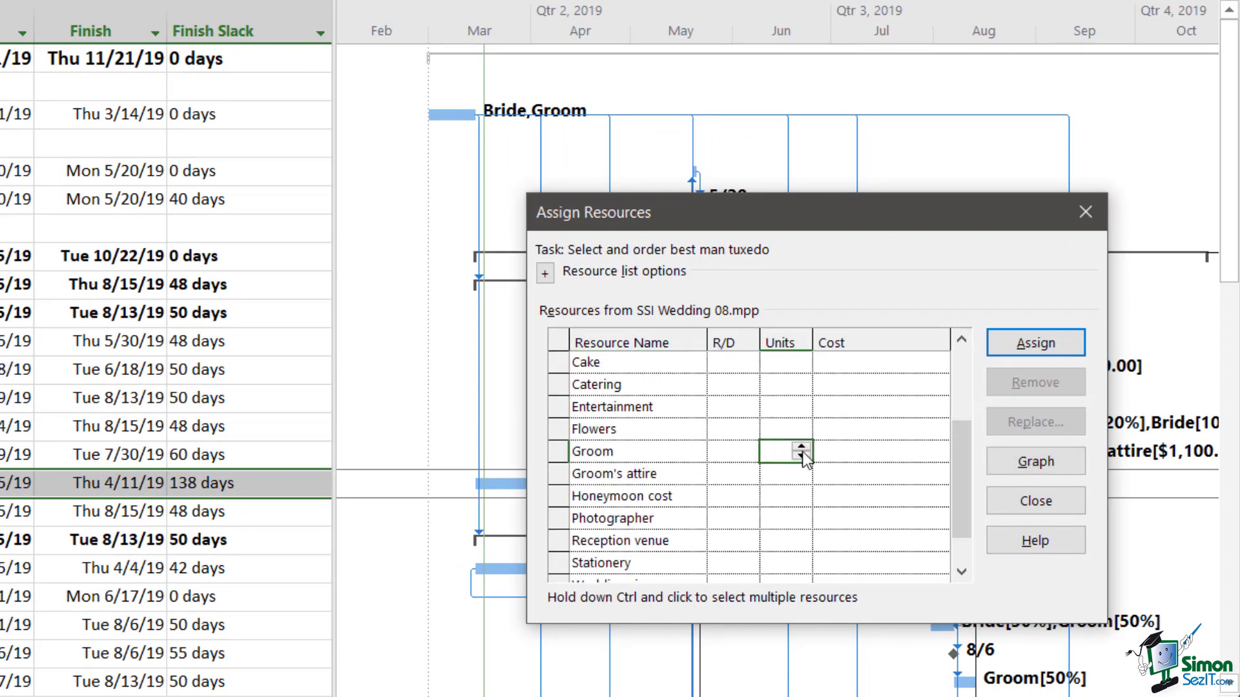
click(802, 453)
text(10)
key(Return)
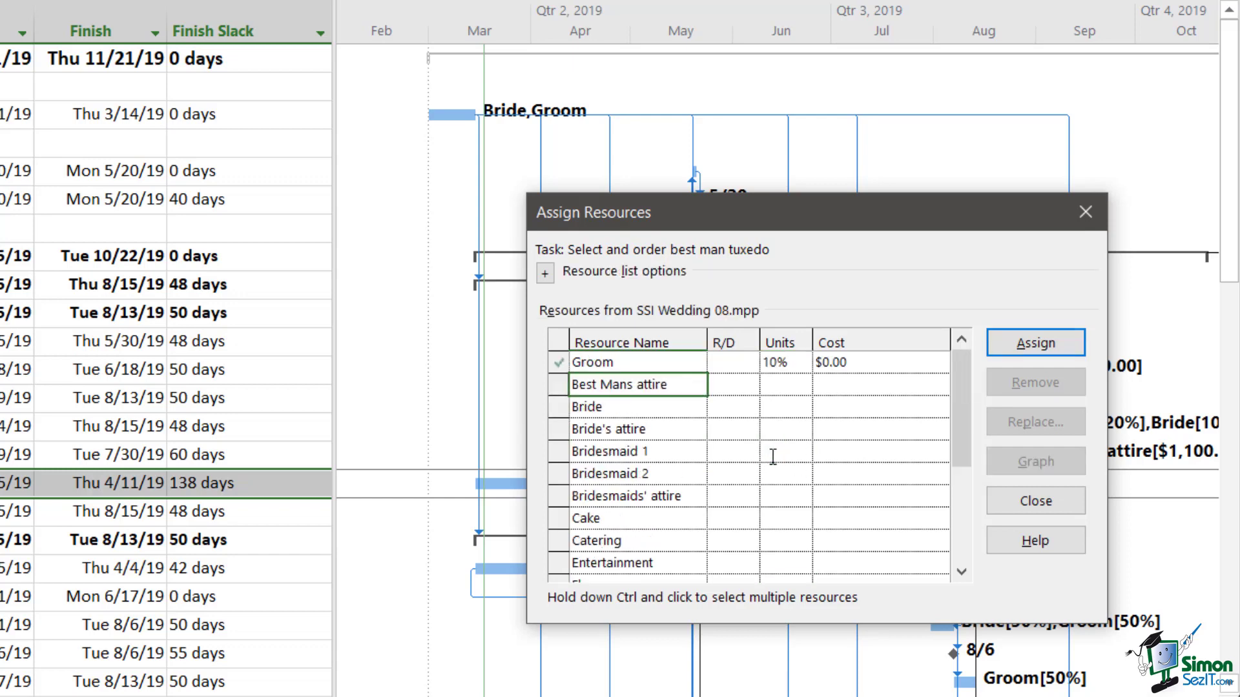
Step: Finish assigning resources and link the groom tuxedo task to the best man tuxedo task as its predecessor
click(676, 363)
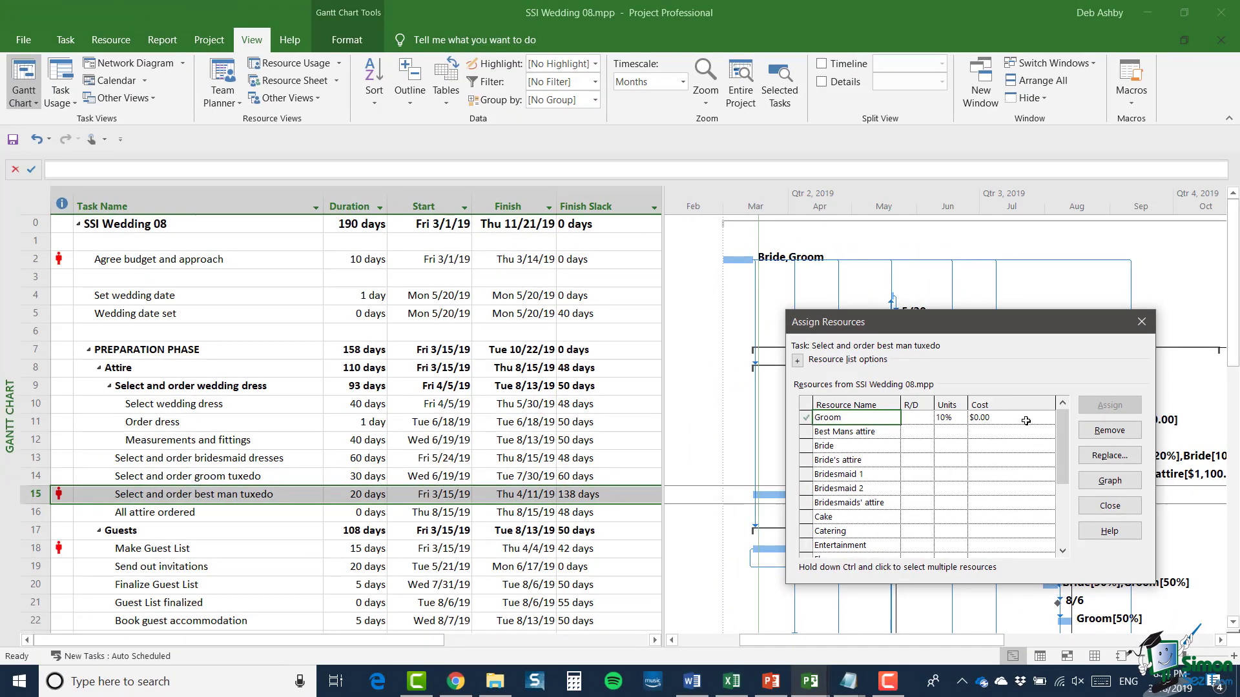
click(1109, 506)
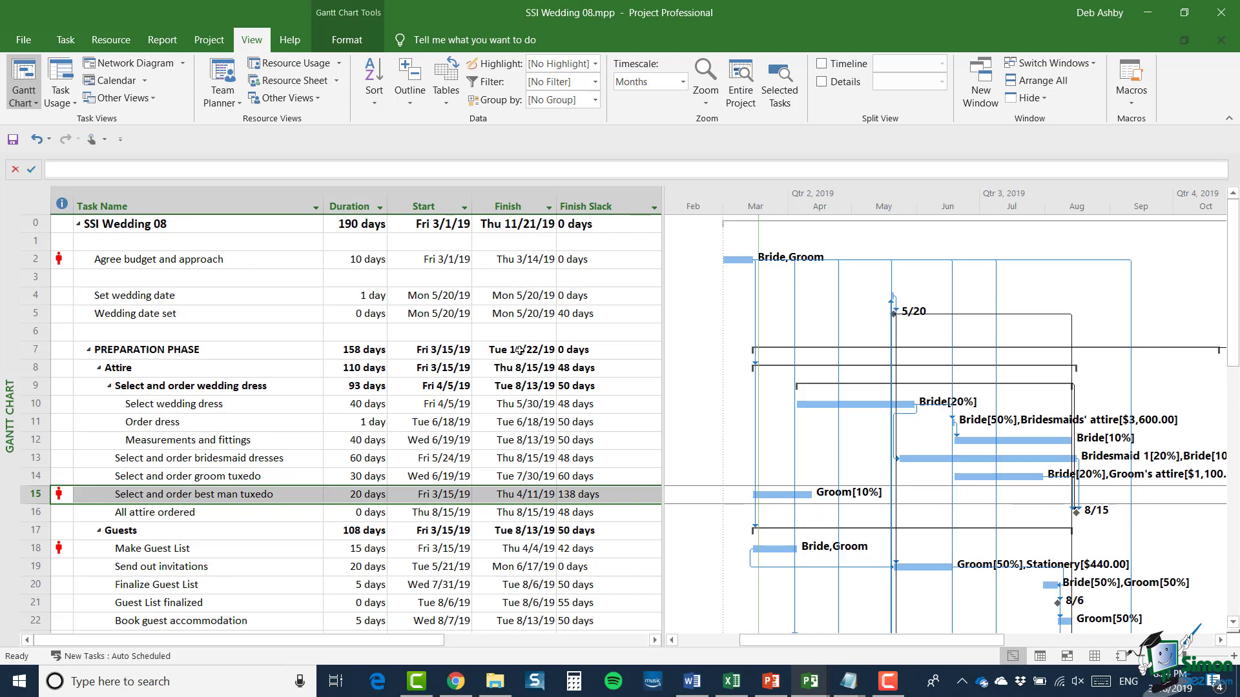
scroll(520, 351, down, 1)
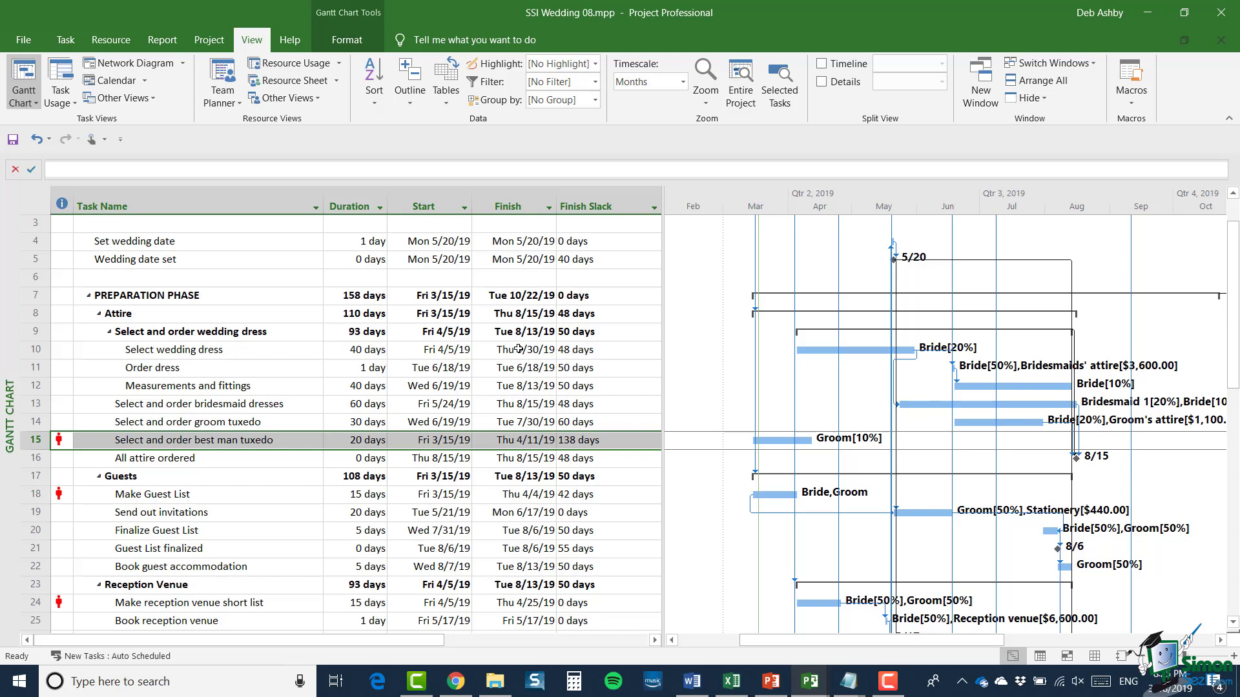
scroll(269, 408, down, 1)
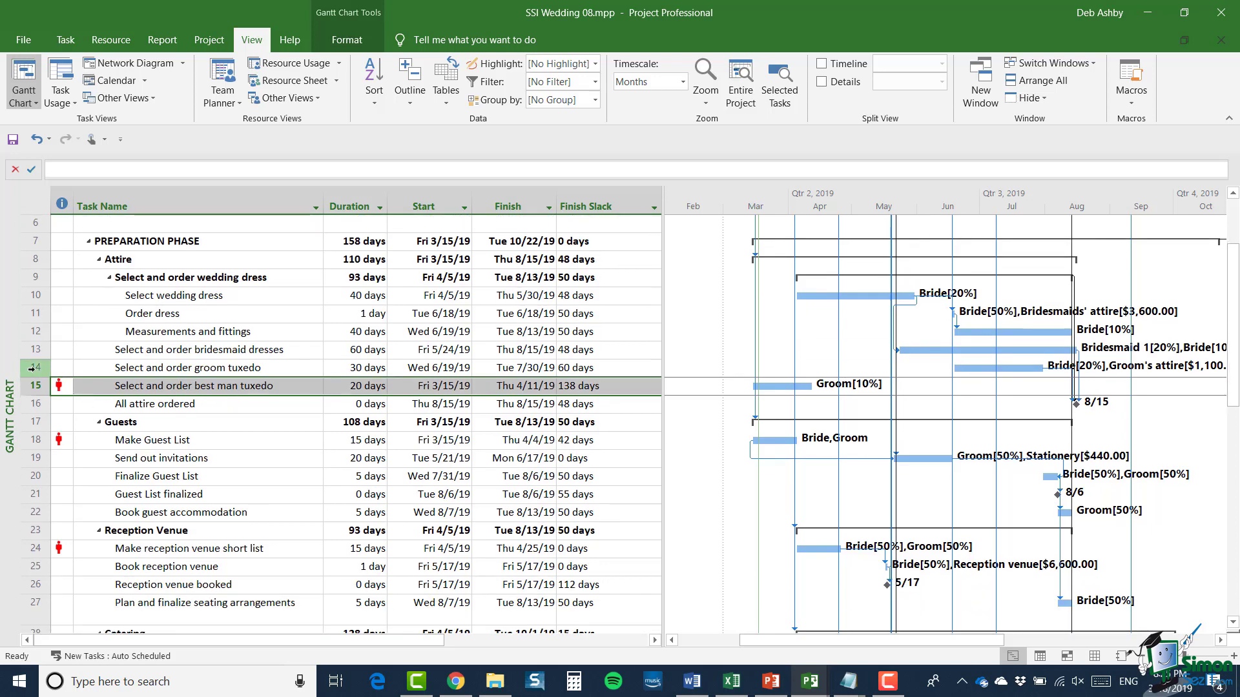
click(31, 368)
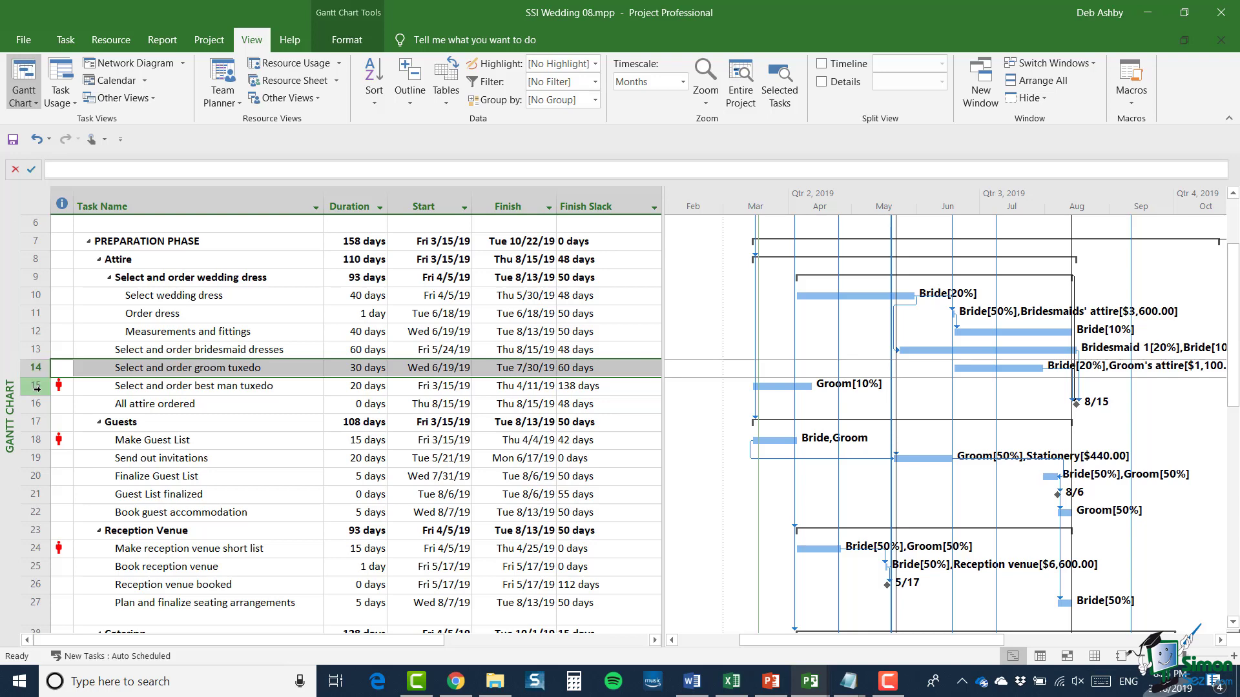
shift+click(36, 388)
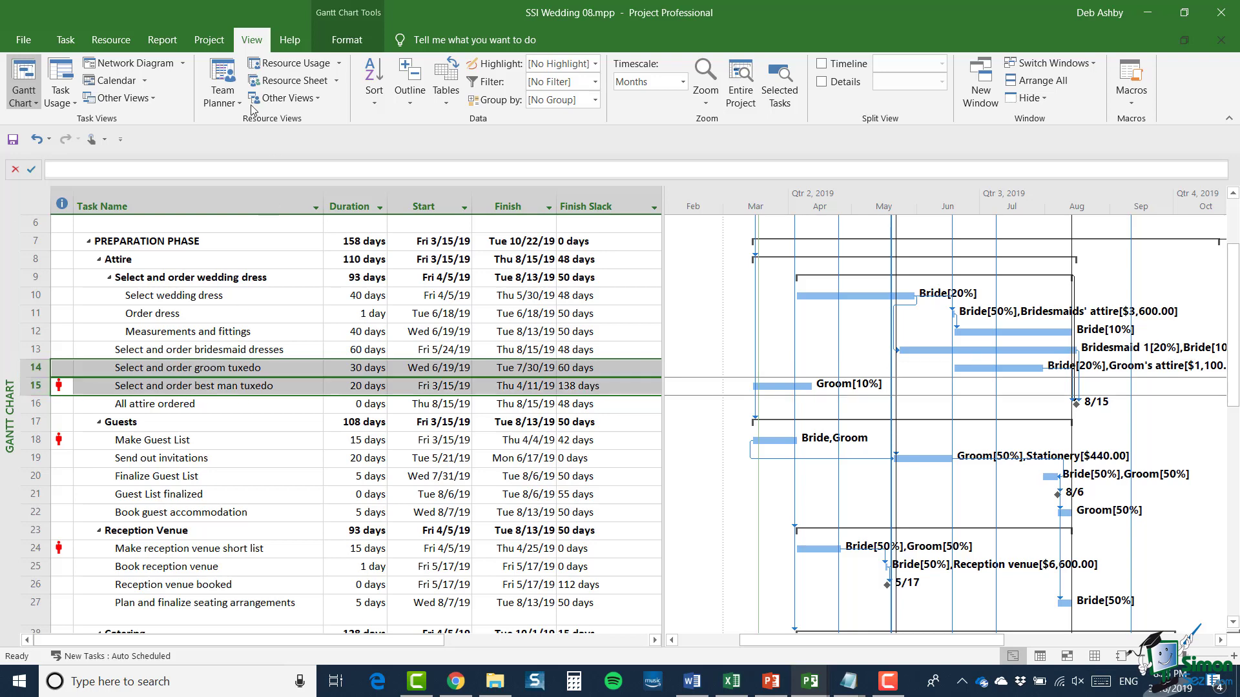
click(76, 39)
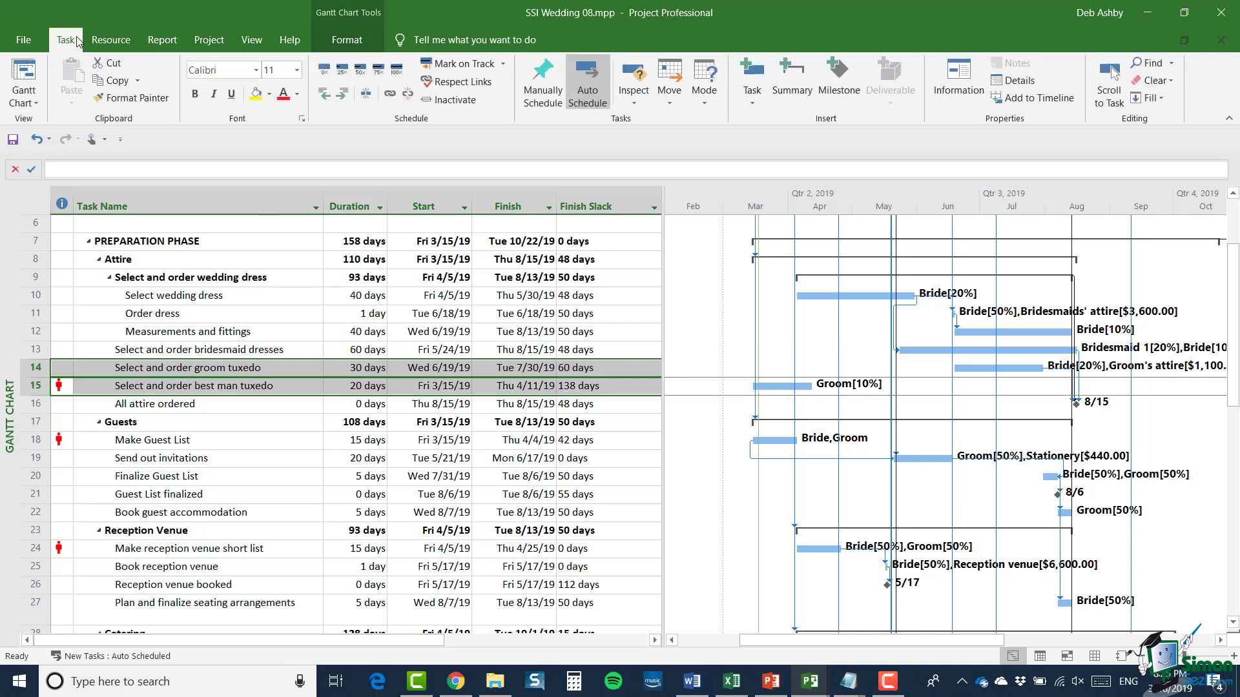
click(391, 94)
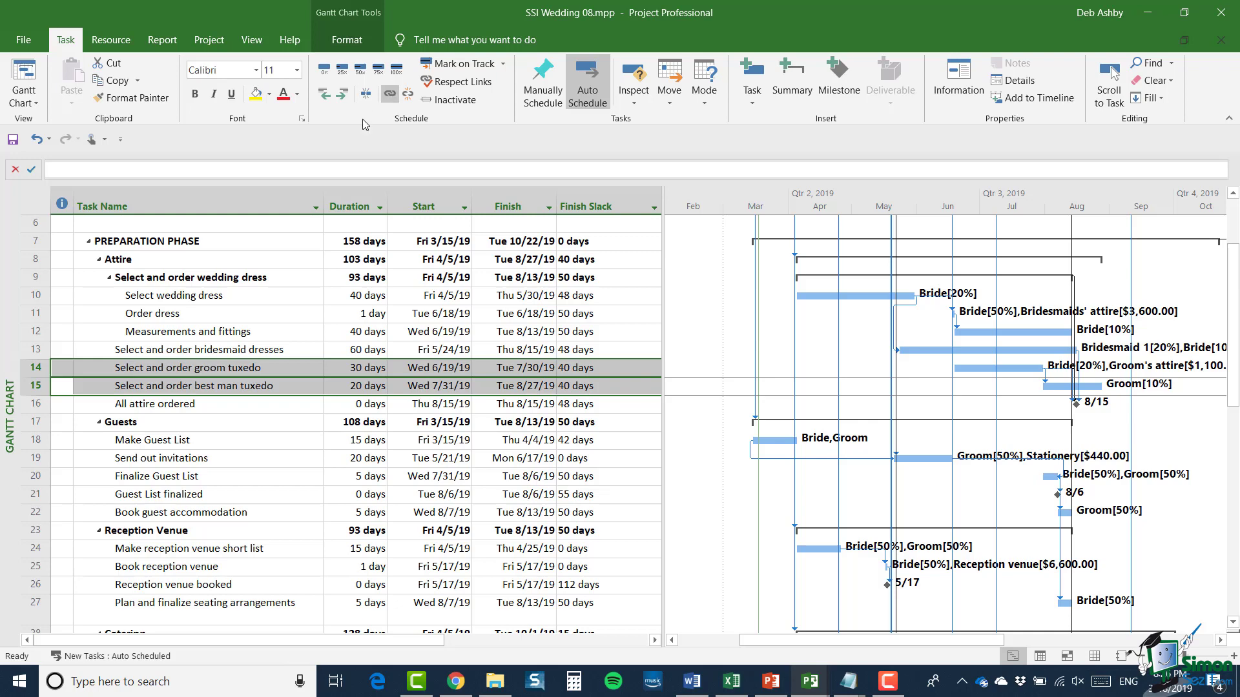
Step: Overwrite the existing baseline for only the best man tuxedo task, rolling the baseline up to all summary tasks
click(38, 386)
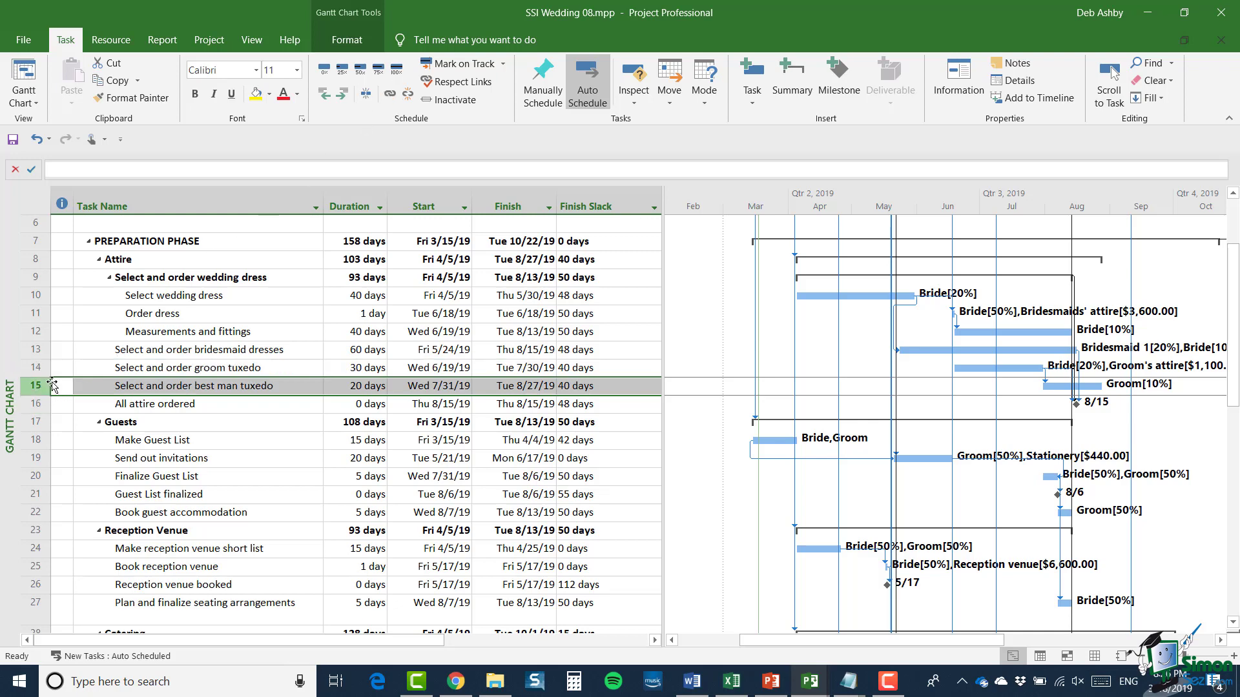
click(211, 40)
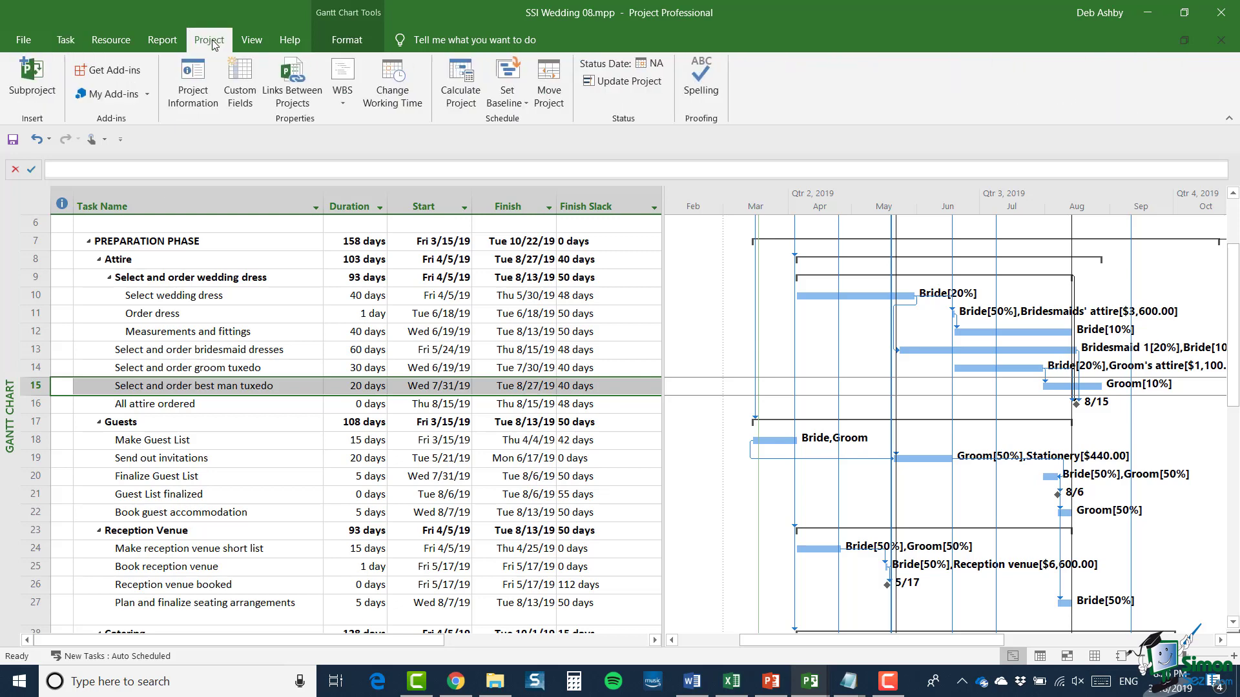
click(523, 106)
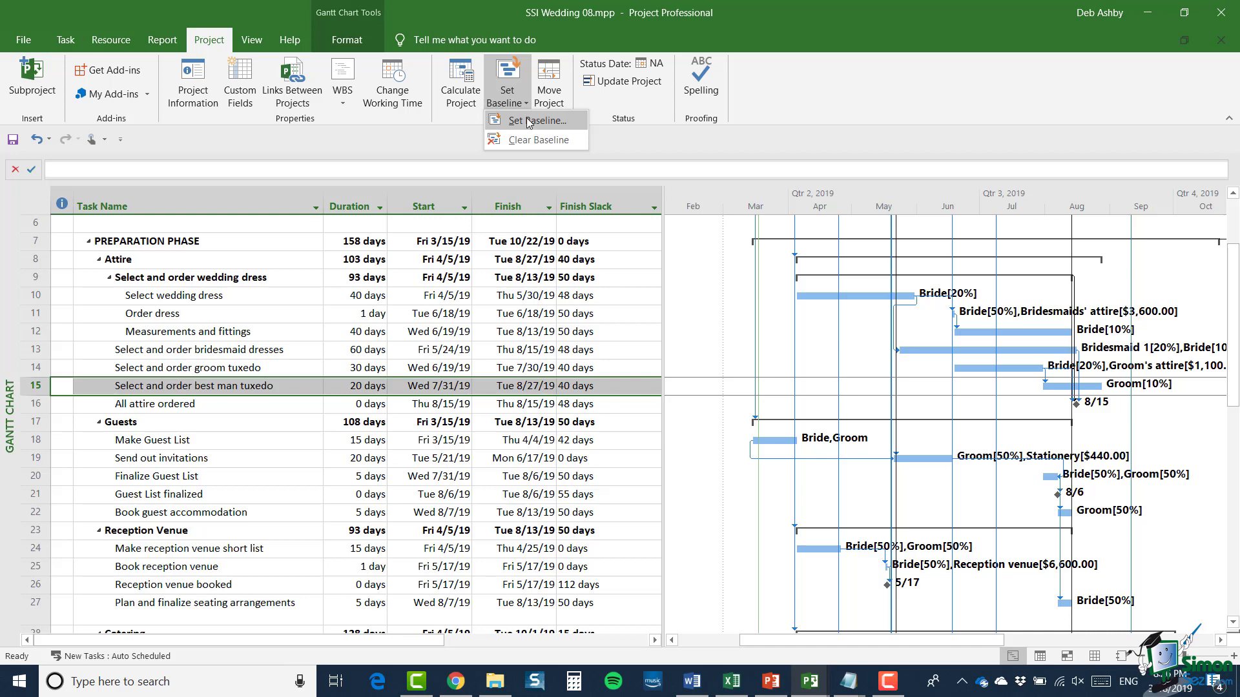
click(529, 121)
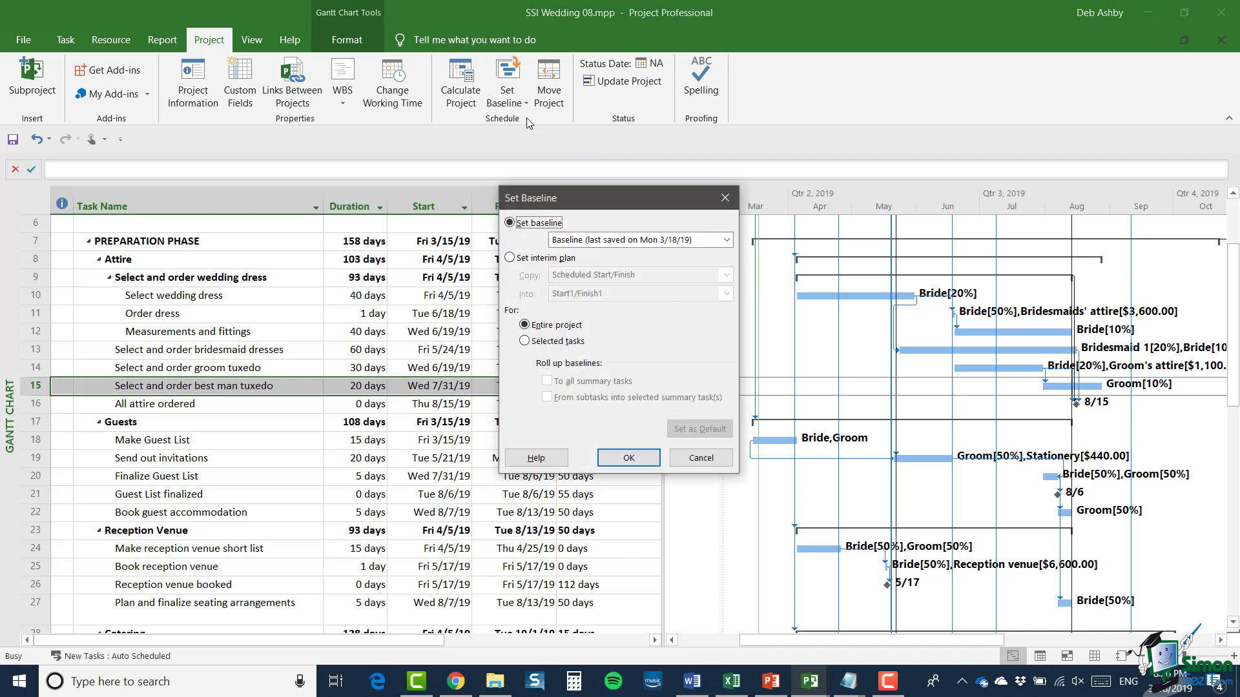
click(727, 240)
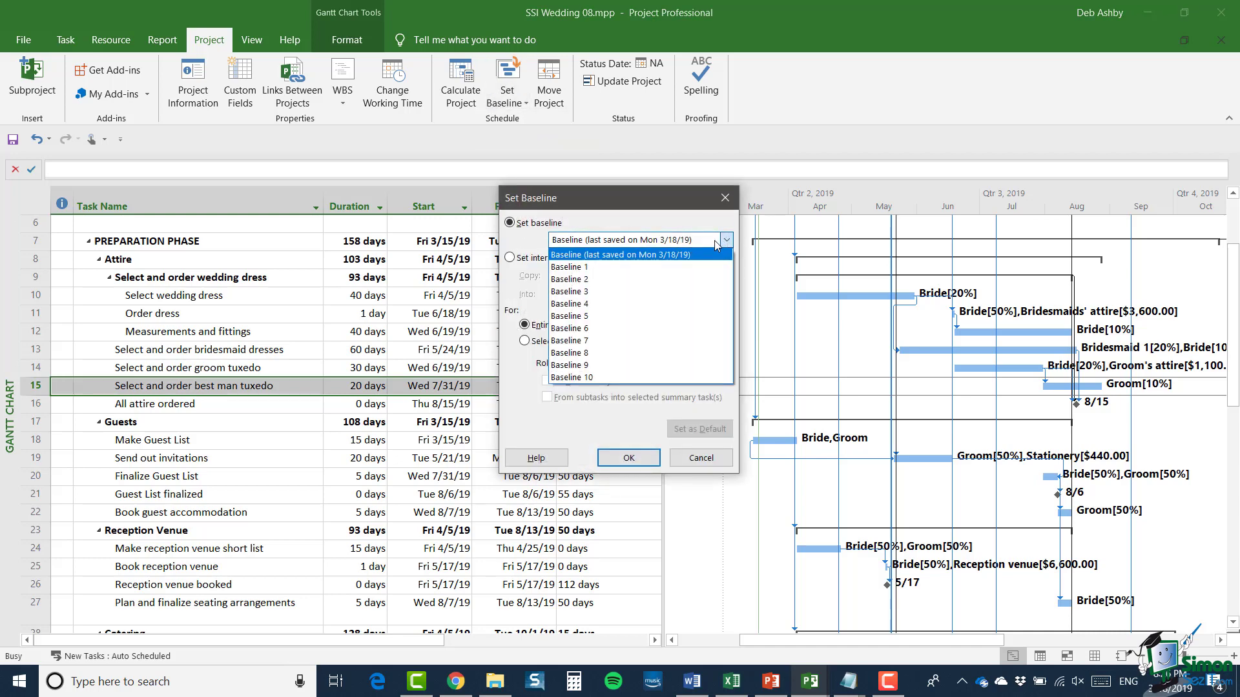
click(651, 257)
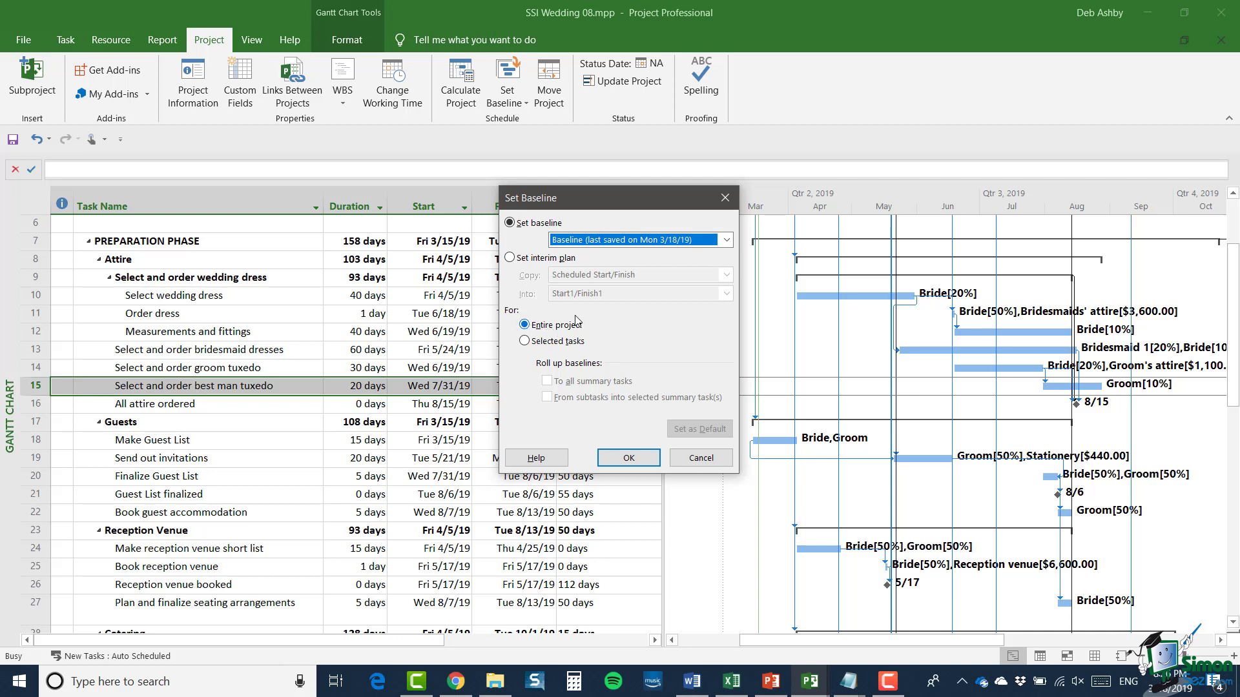
click(524, 341)
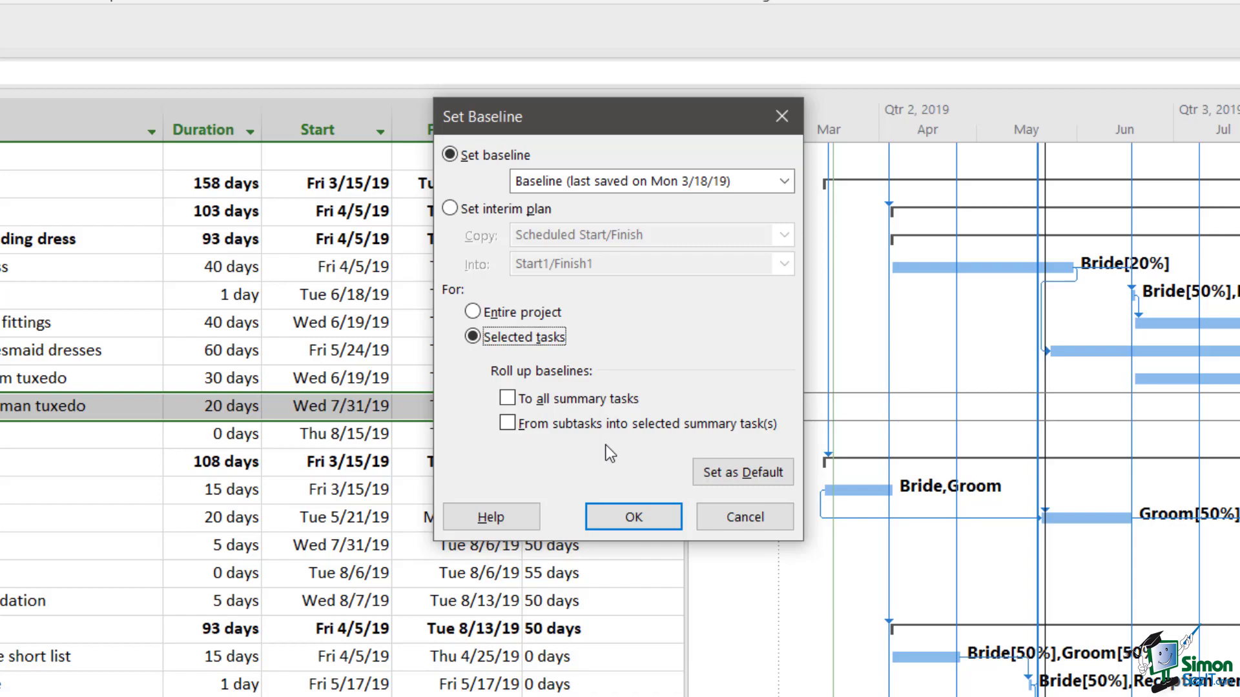
click(507, 398)
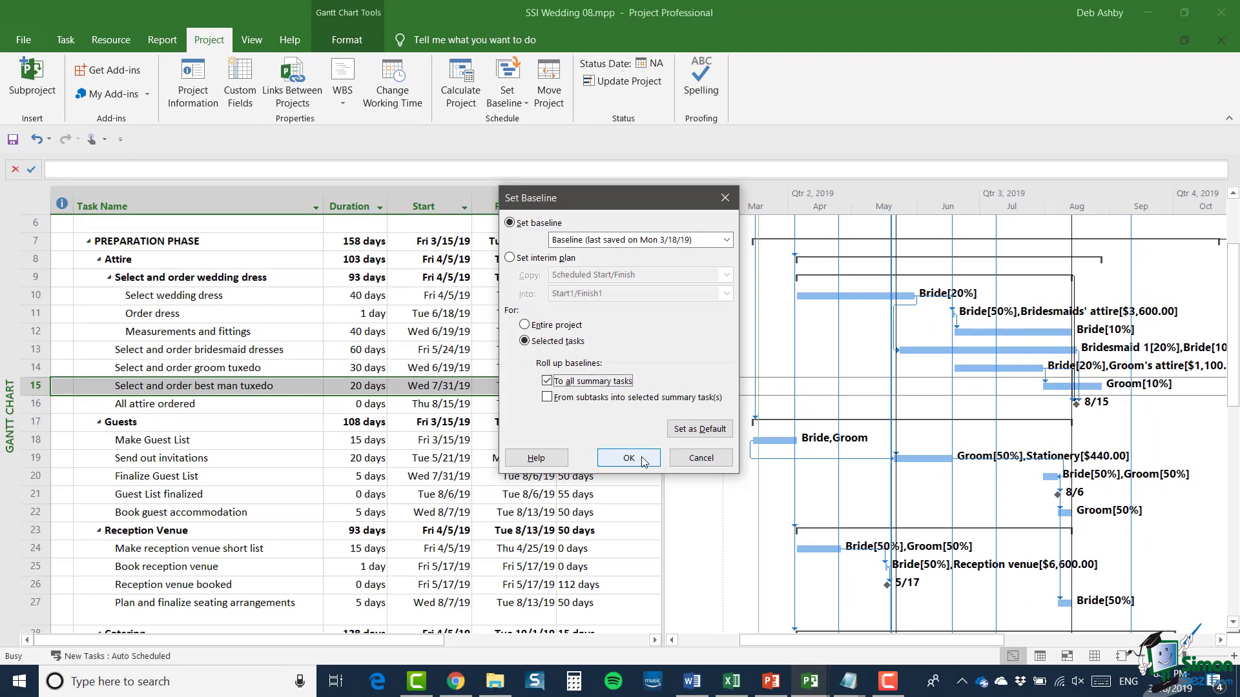
click(628, 457)
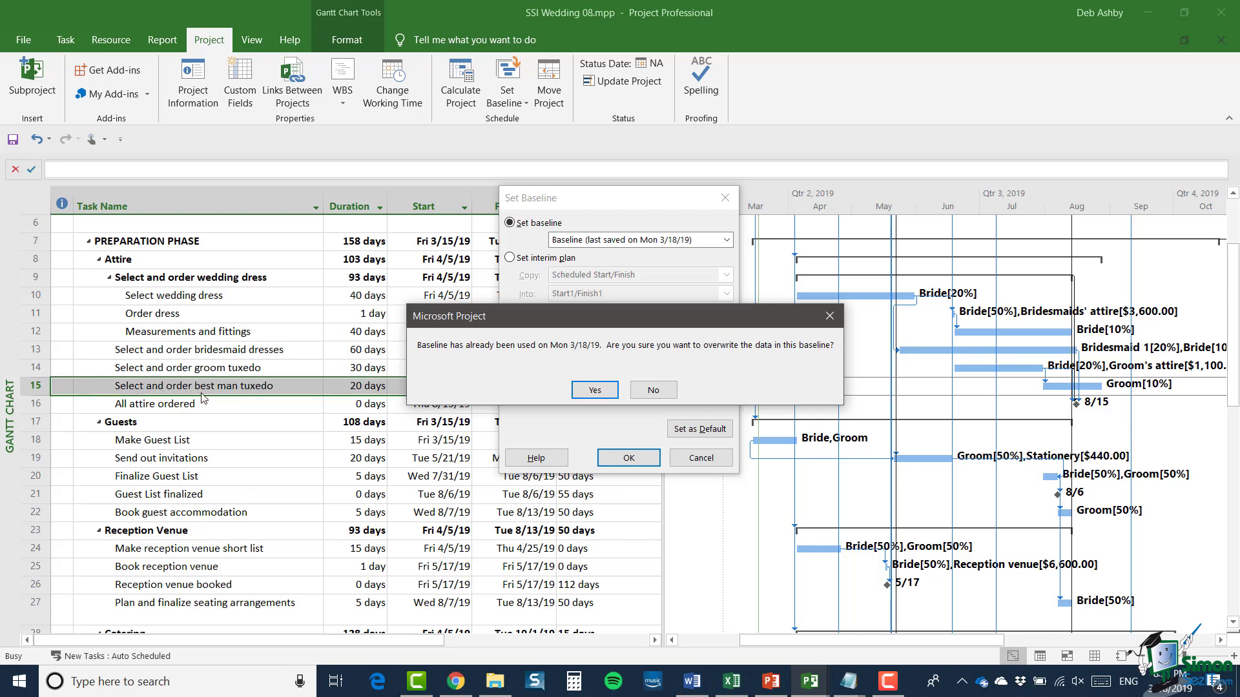
click(595, 391)
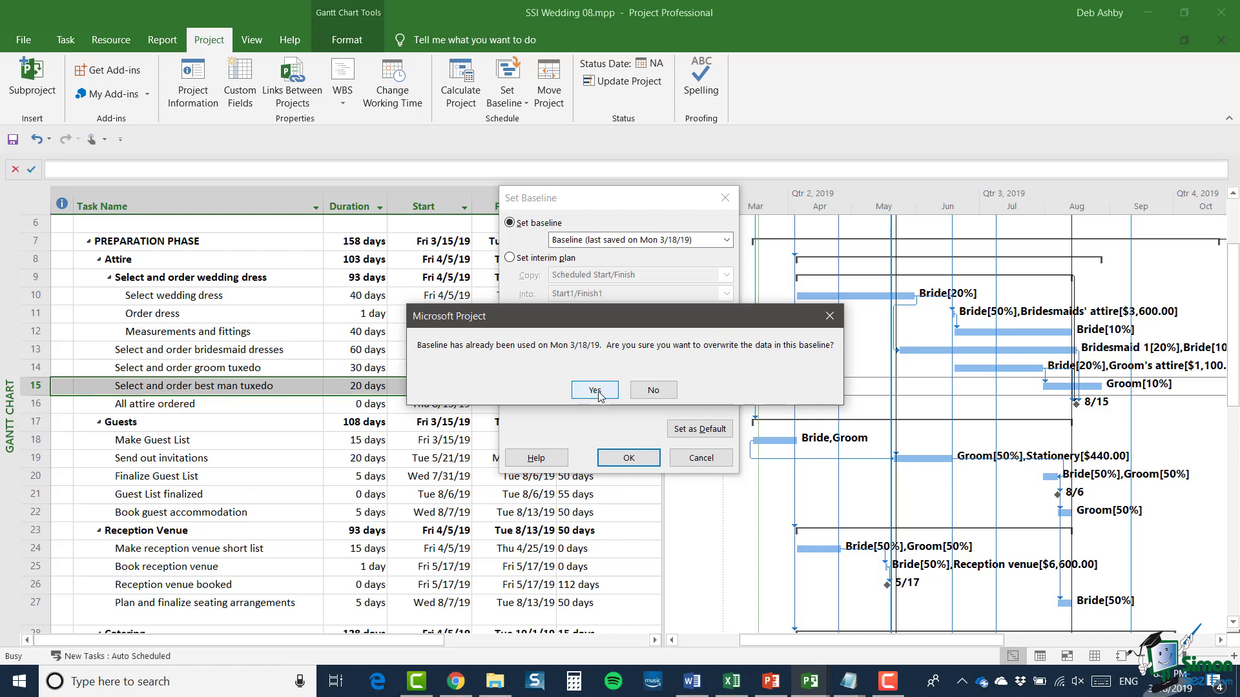
Step: Apply the Baseline task table to the Gantt Chart
click(249, 36)
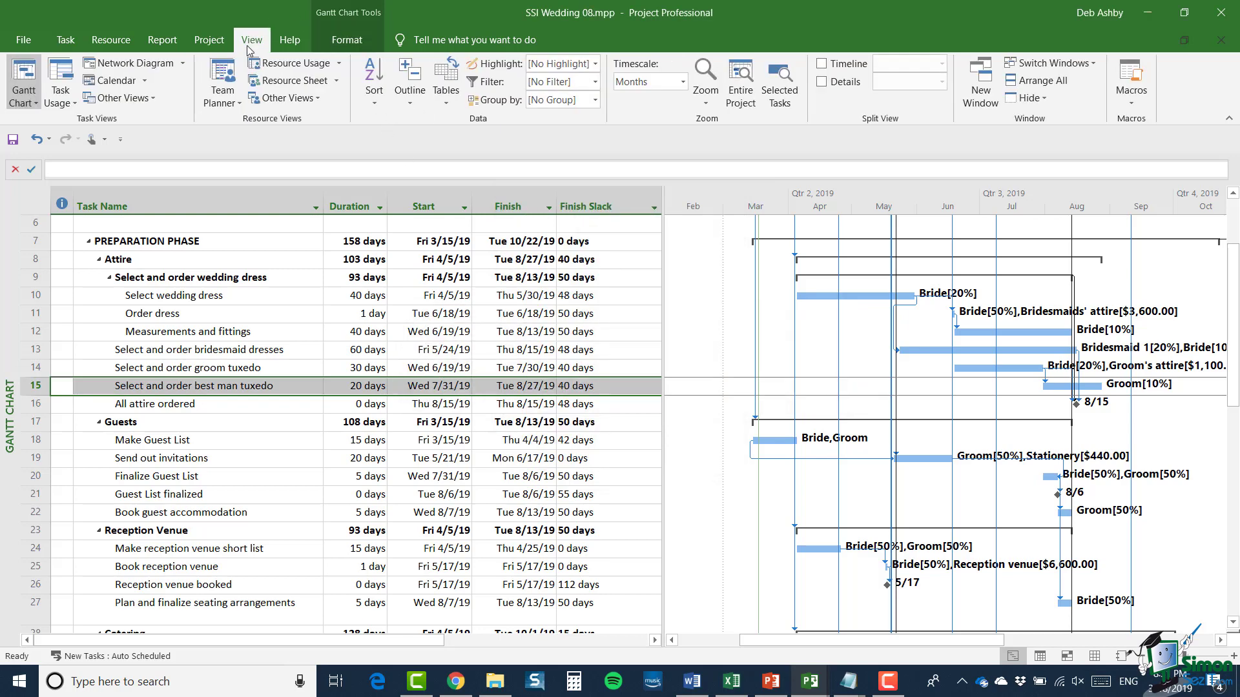
click(448, 106)
click(466, 341)
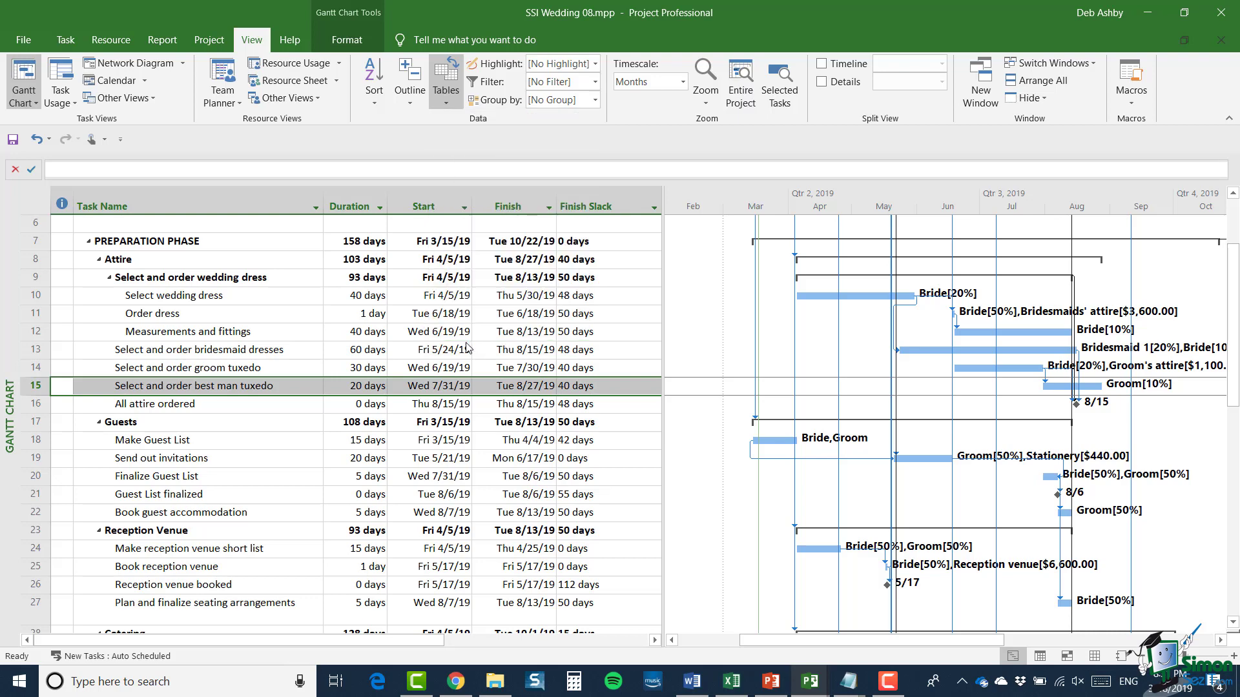
click(224, 111)
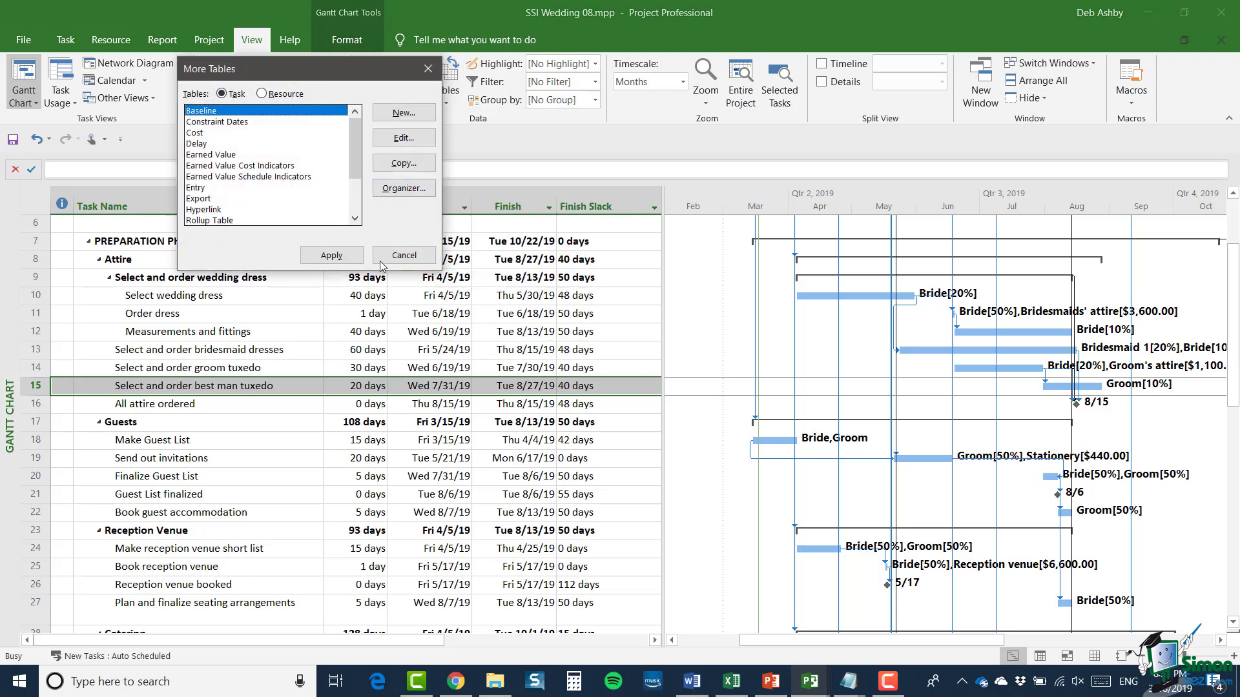
click(340, 257)
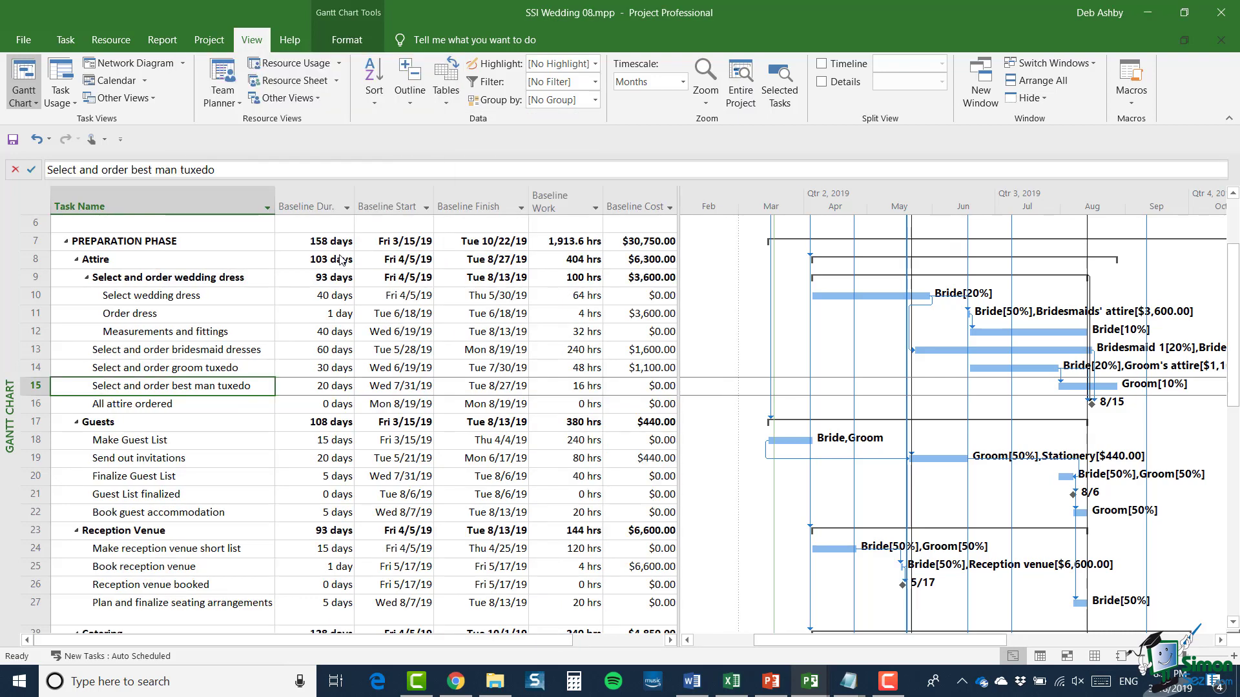
Step: With the best man tuxedo task selected, open the baseline settings and choose an interim plan copied from Scheduled Start/Finish
click(30, 385)
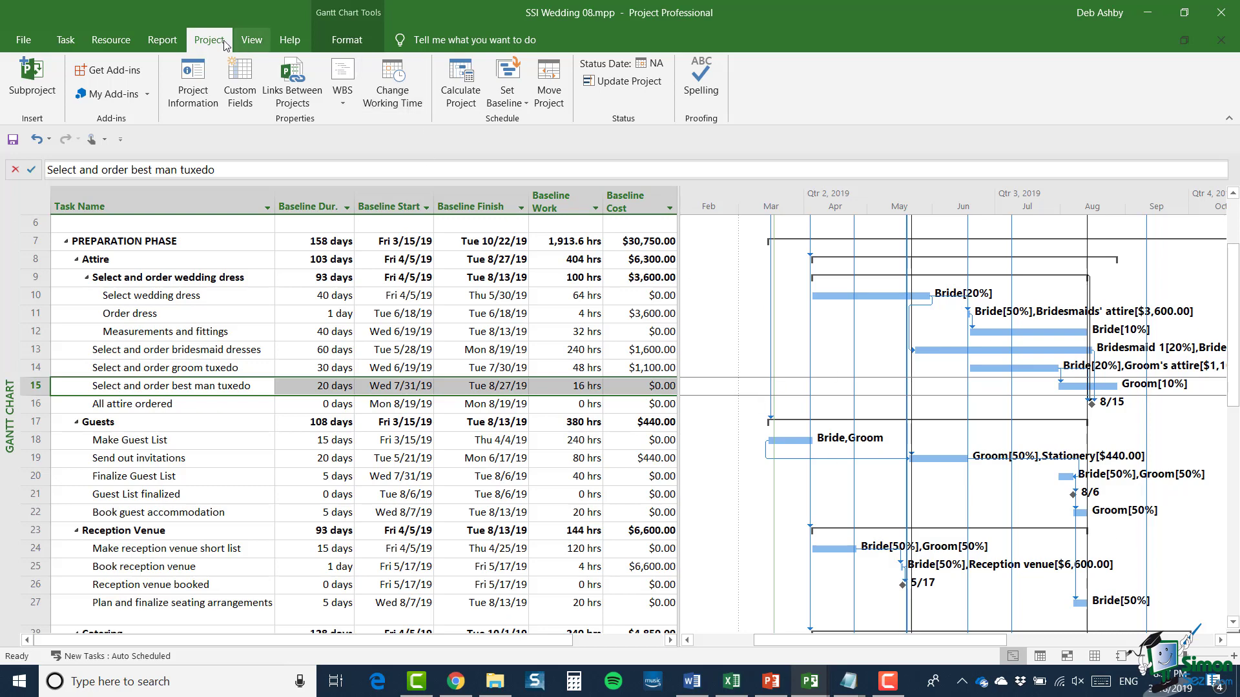
click(522, 109)
click(521, 123)
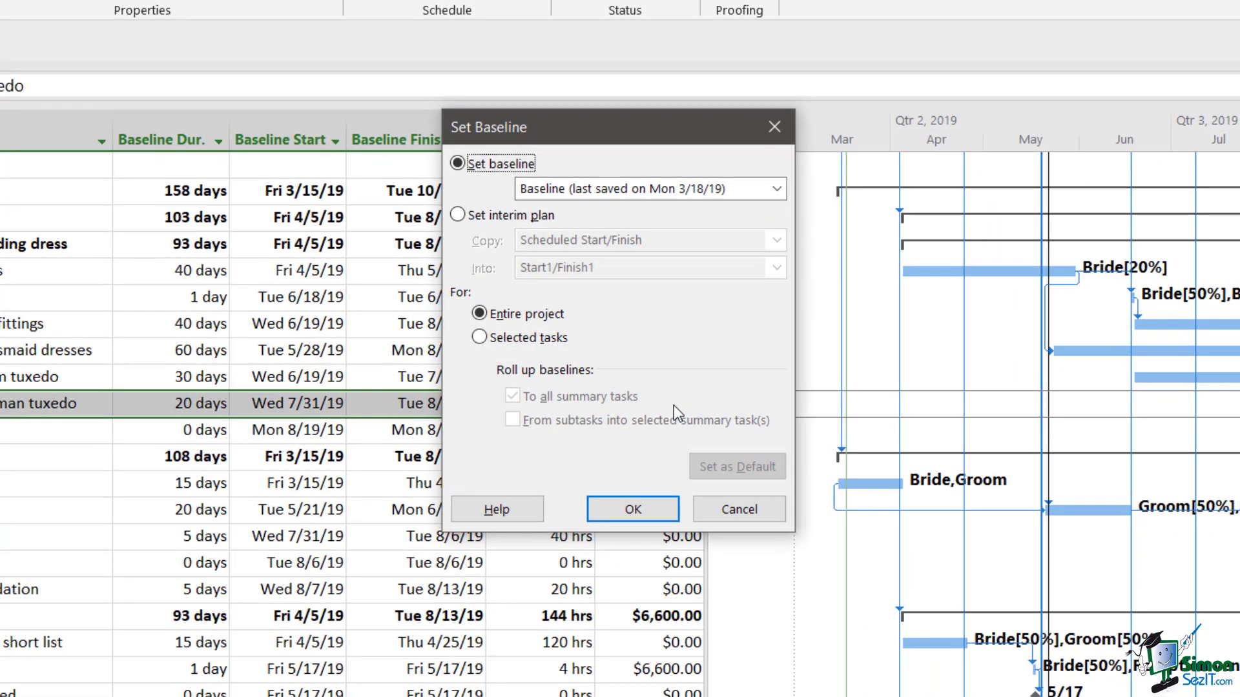
click(474, 217)
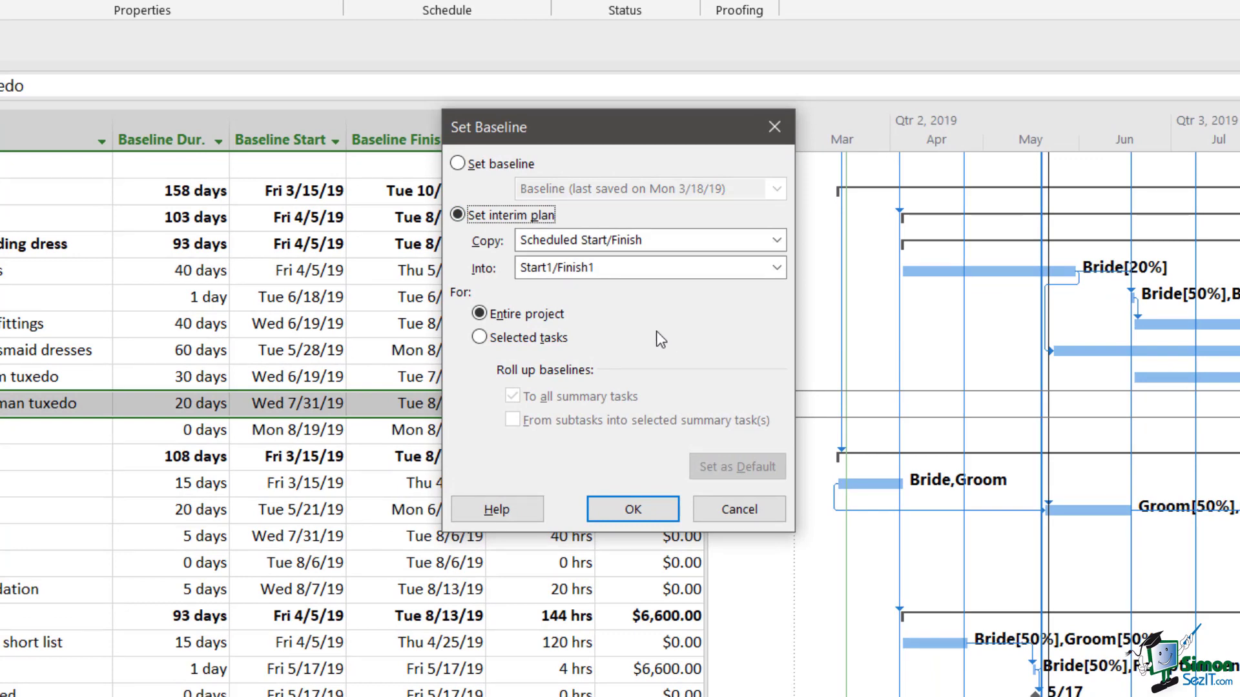
click(774, 239)
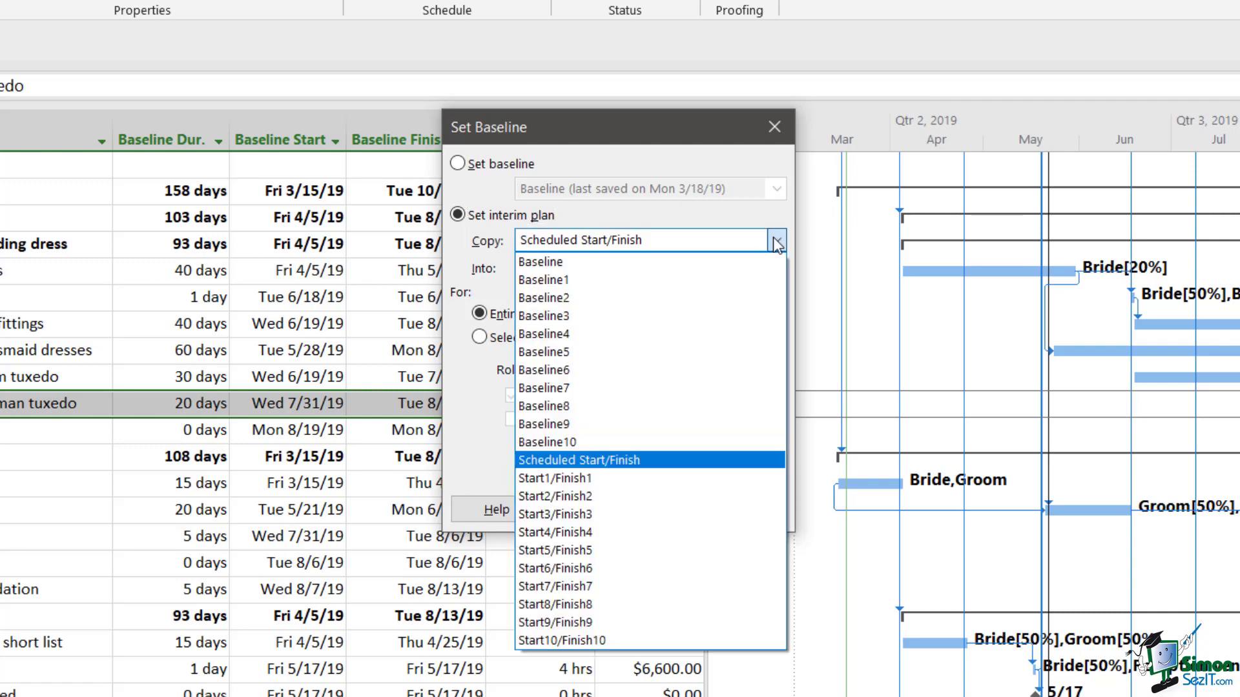
click(675, 462)
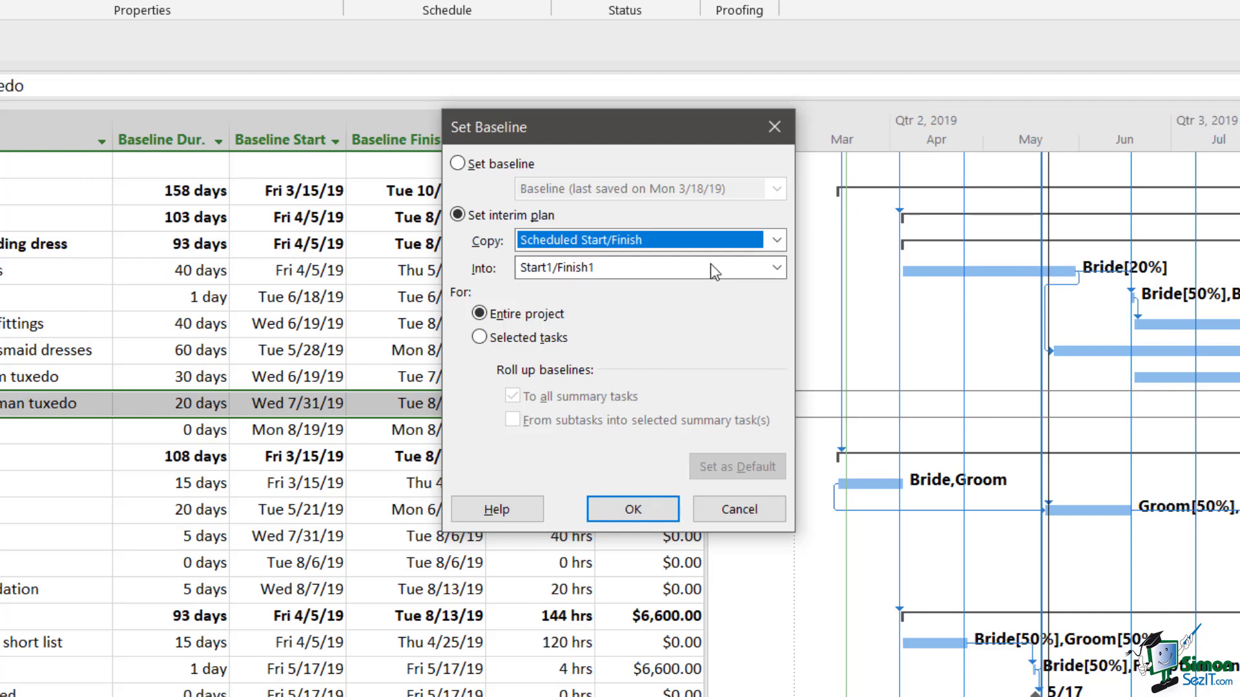
Step: Set the interim plan to copy from Baseline into Baseline10
click(779, 241)
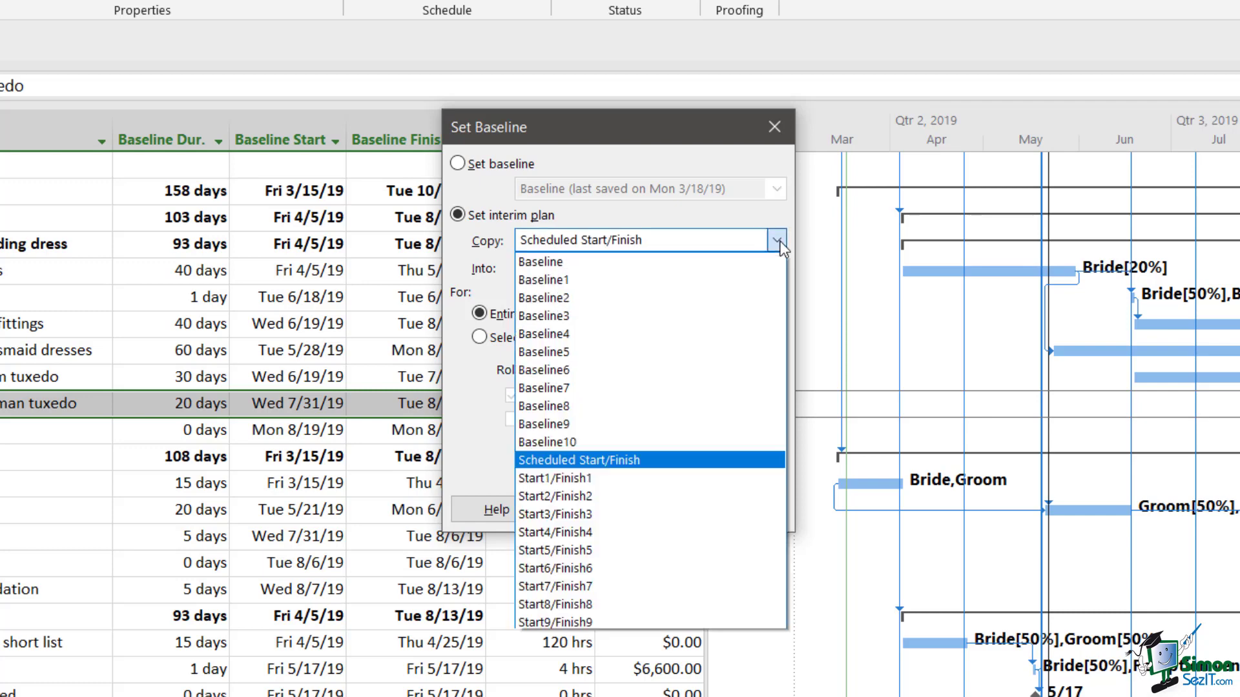
click(593, 263)
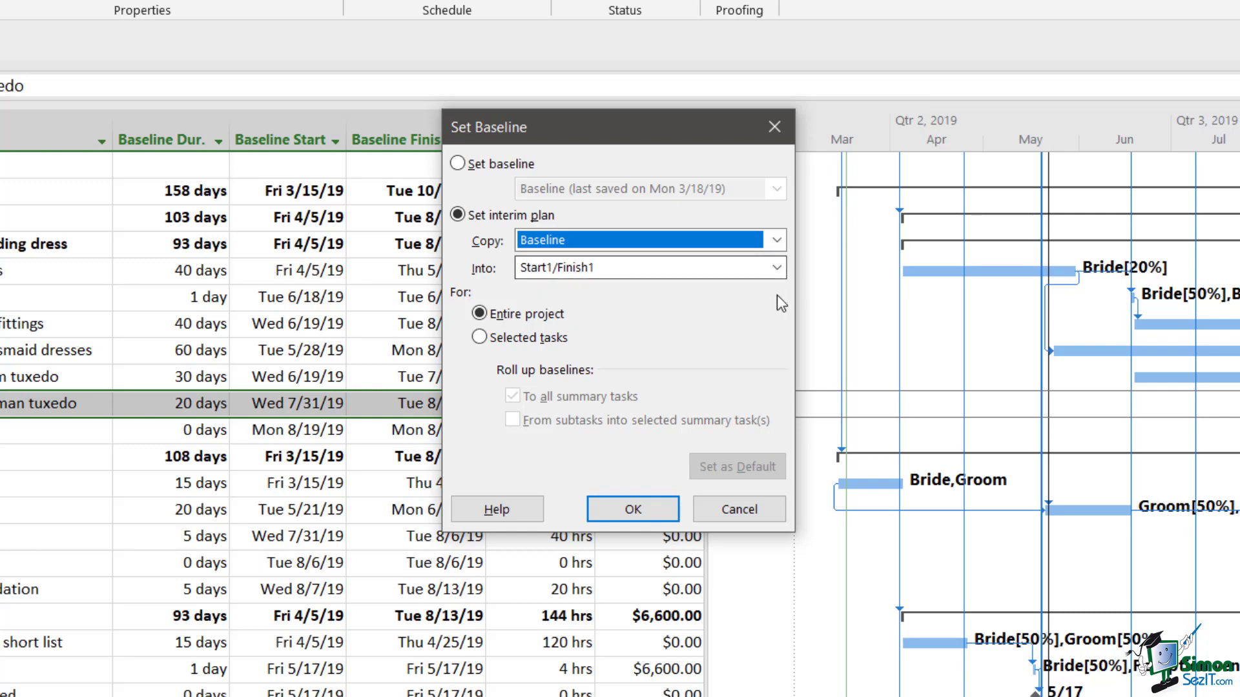
click(776, 268)
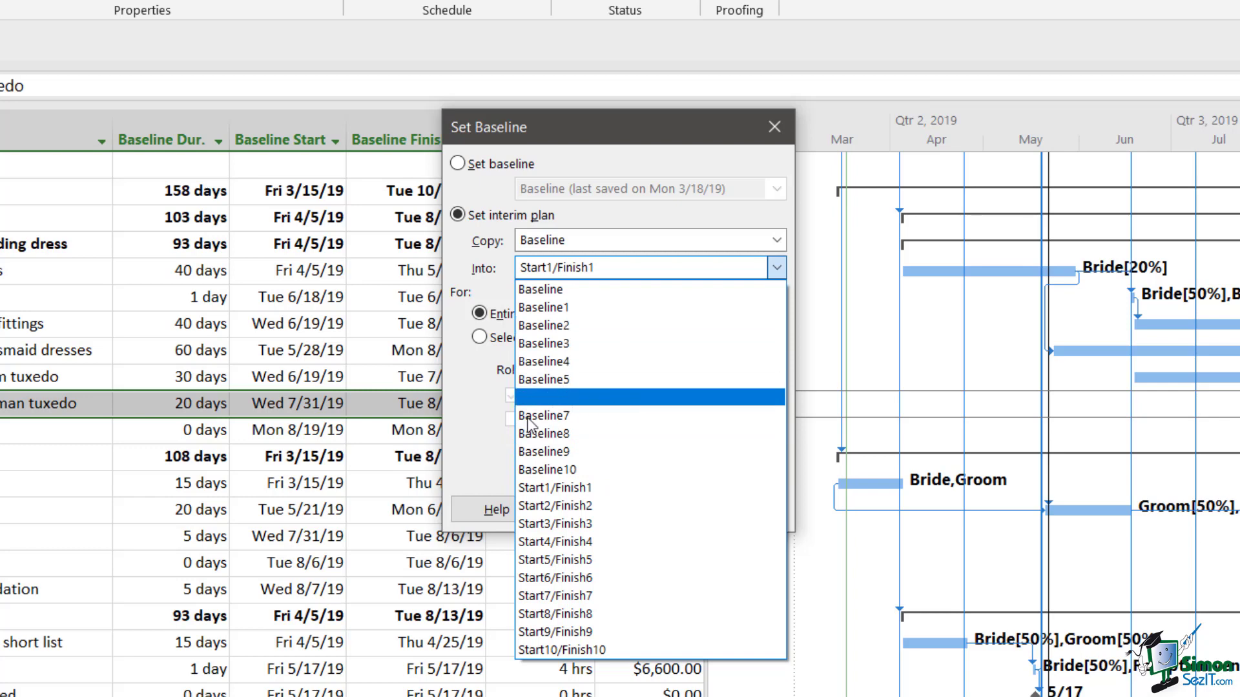
click(572, 468)
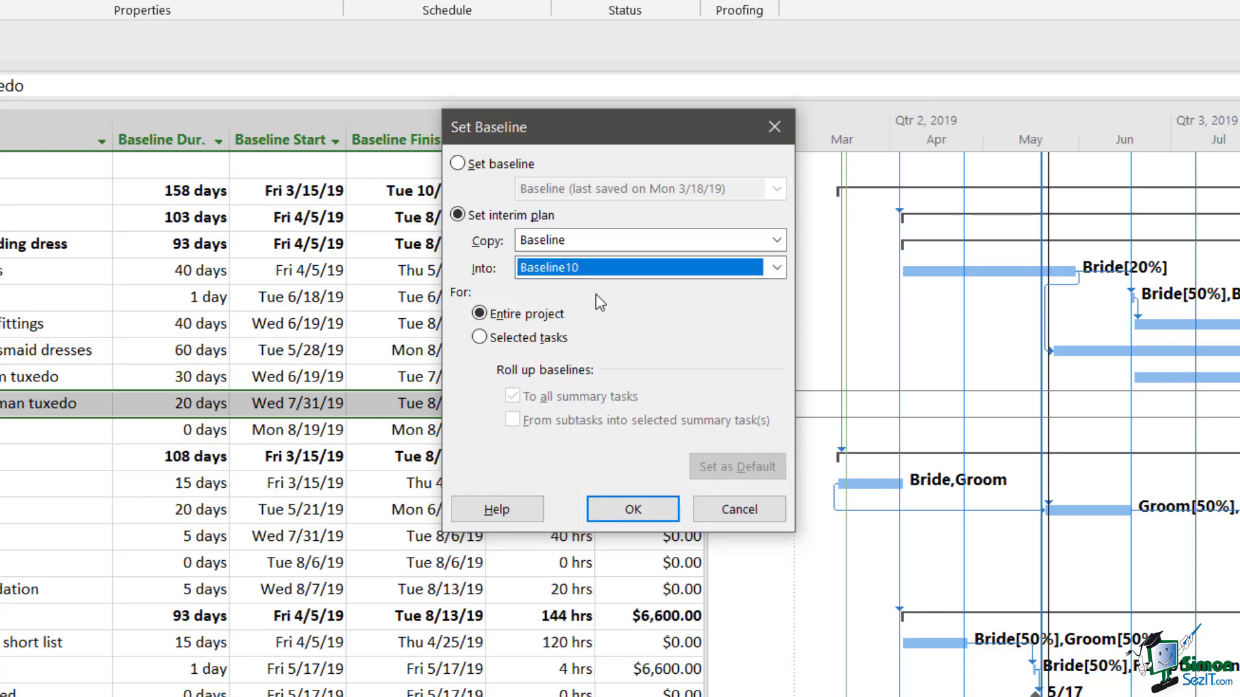